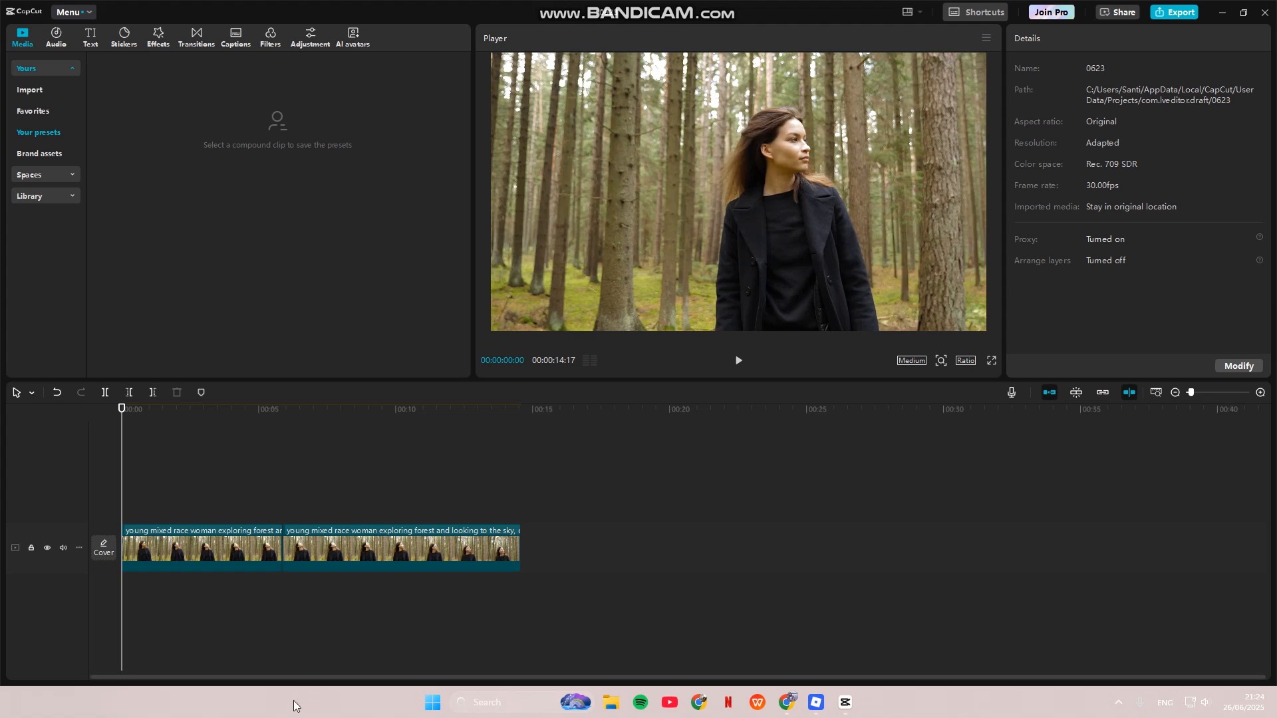
Step: Undo the clip's split and place a copy of the whole clip on the track above, aligned to the timeline start
key("ctrl+z")
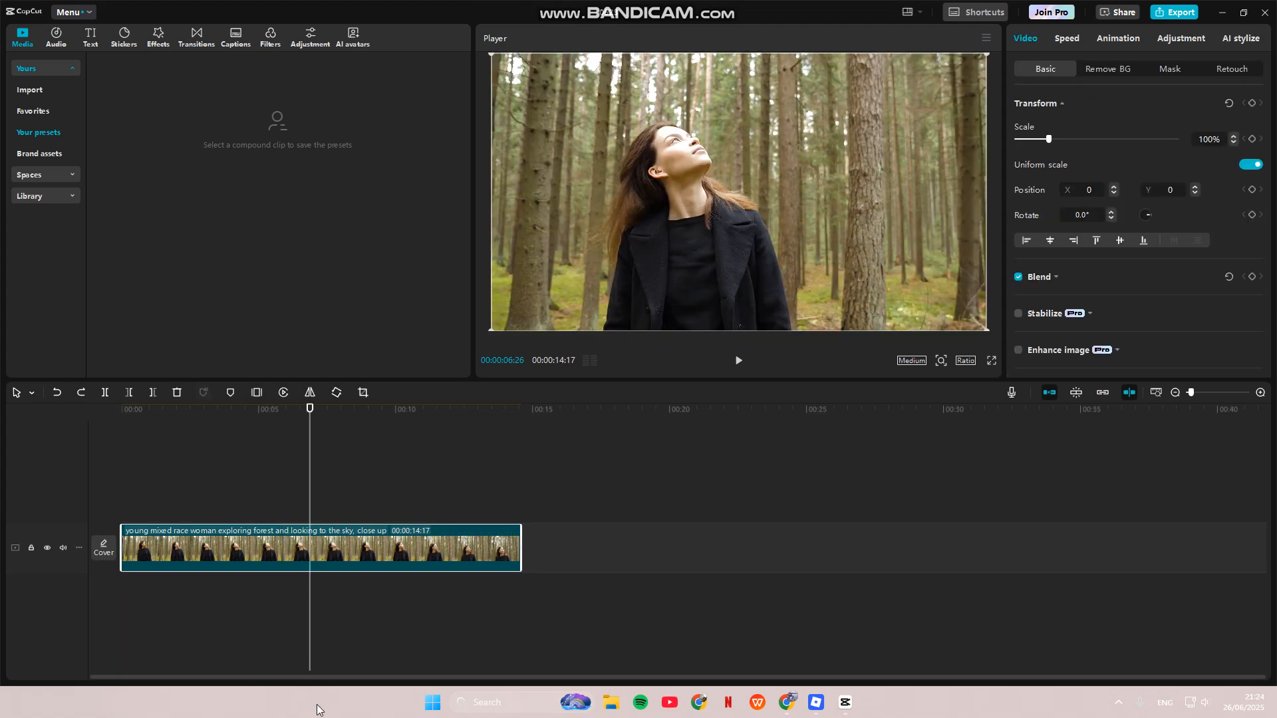
right_click(203, 553)
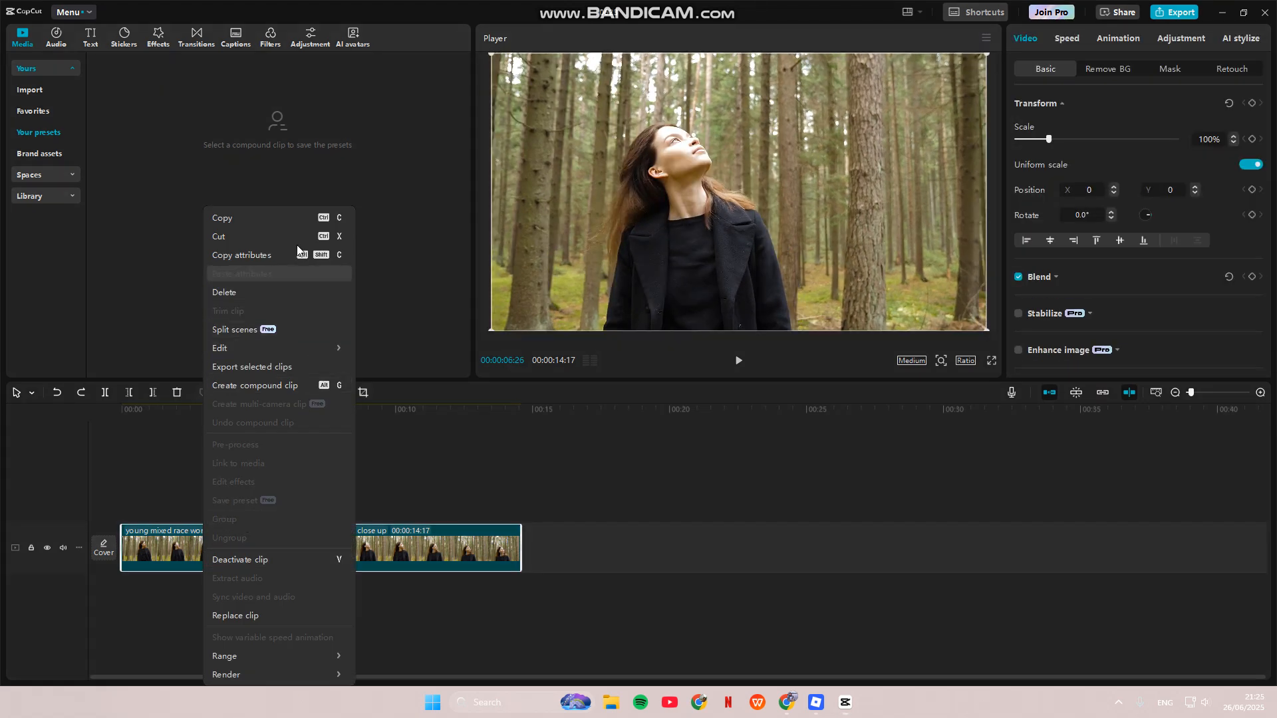
left_click(269, 219)
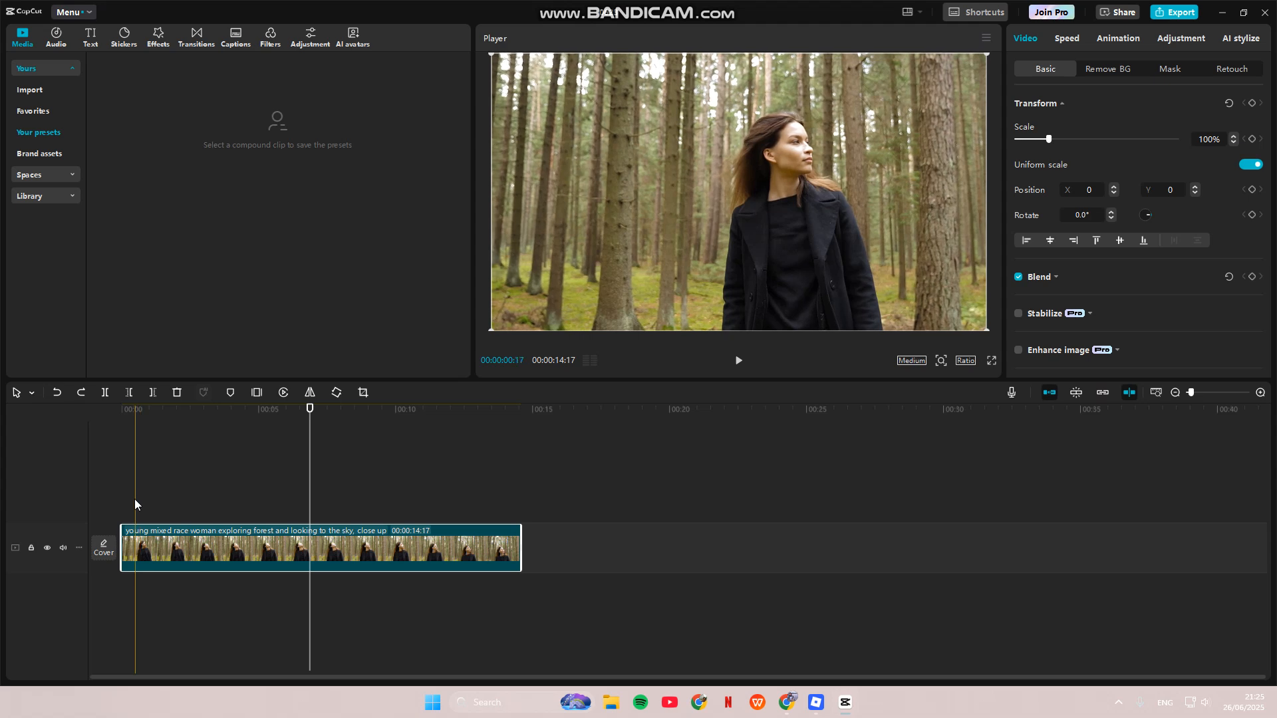
right_click(137, 502)
left_click(169, 518)
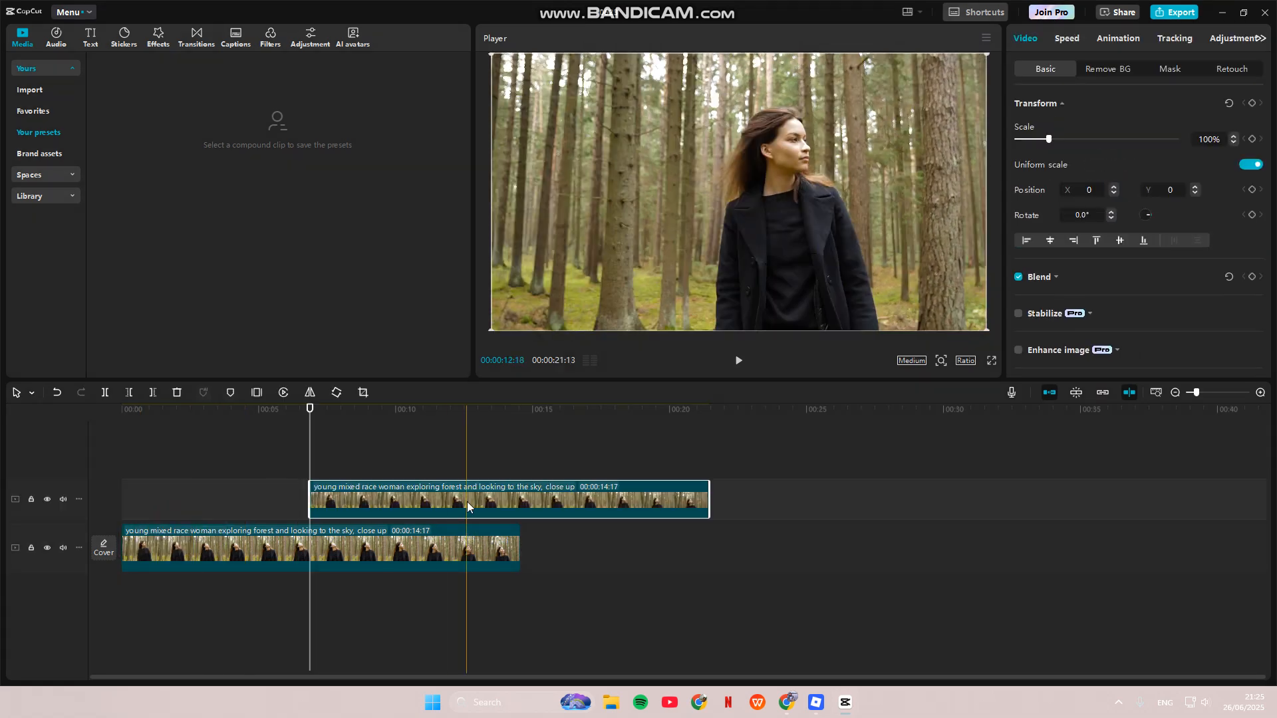
left_click_drag(461, 506, 278, 500)
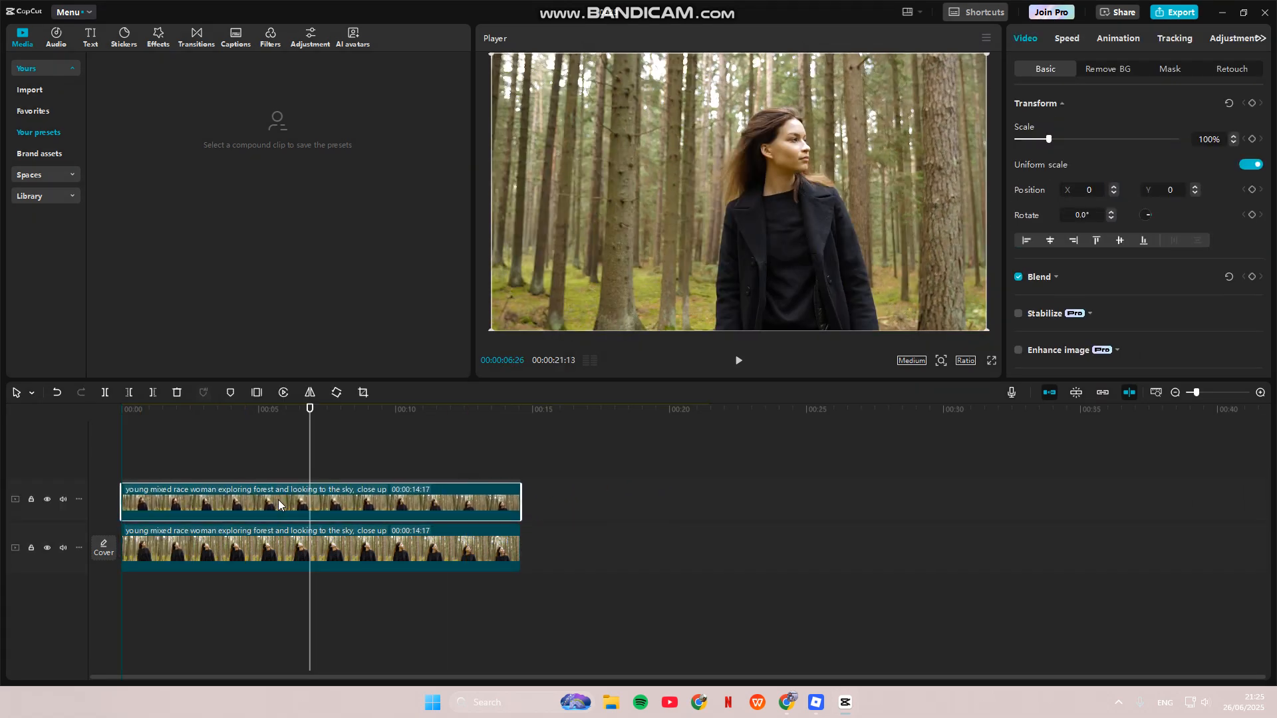
Step: Mark the timeline at 00:00:05:10 and insert a freeze frame there in the upper clip
left_click_drag(309, 409, 287, 431)
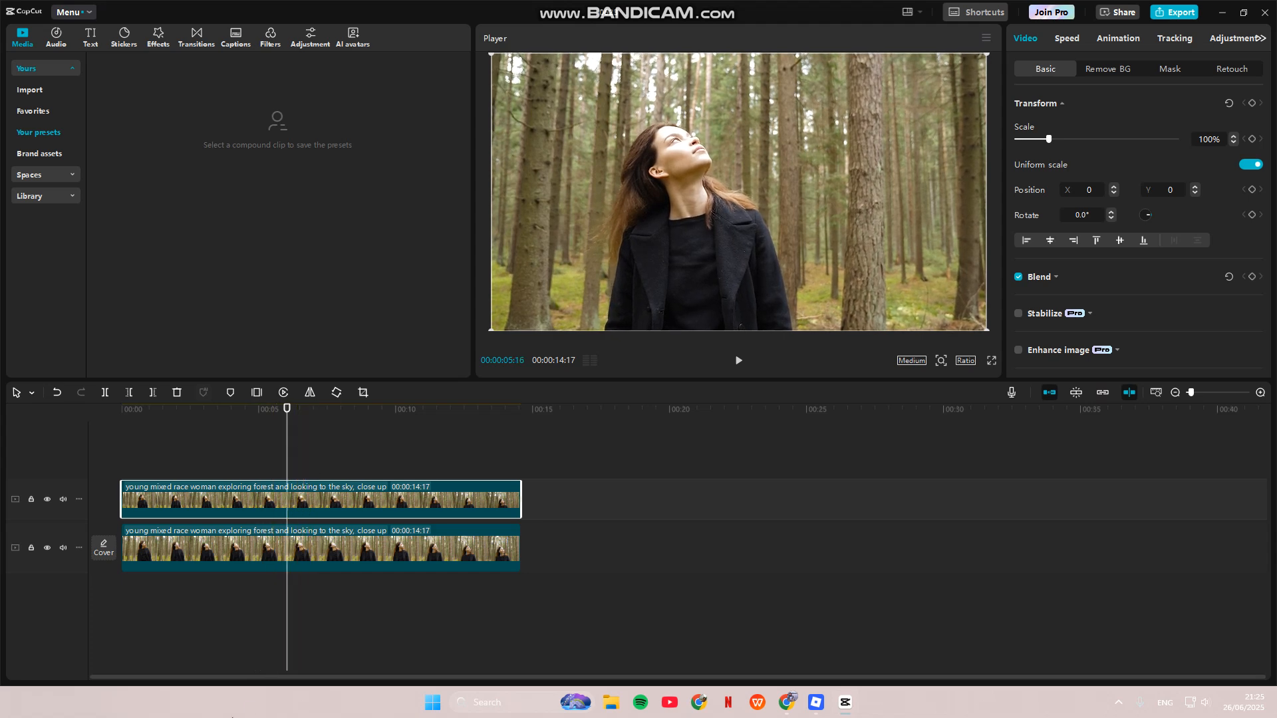
left_click(253, 664)
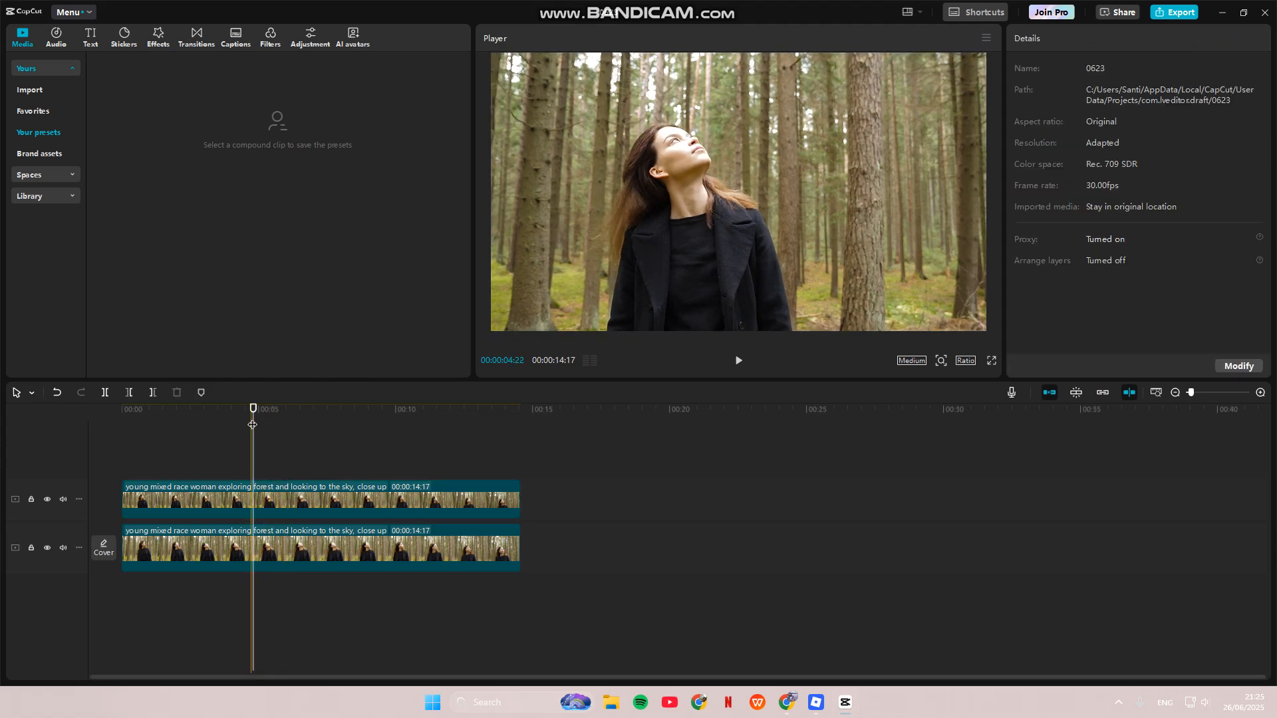
mouse_move(253, 428)
left_mouse_down()
mouse_move(279, 428)
mouse_move(268, 429)
left_mouse_up()
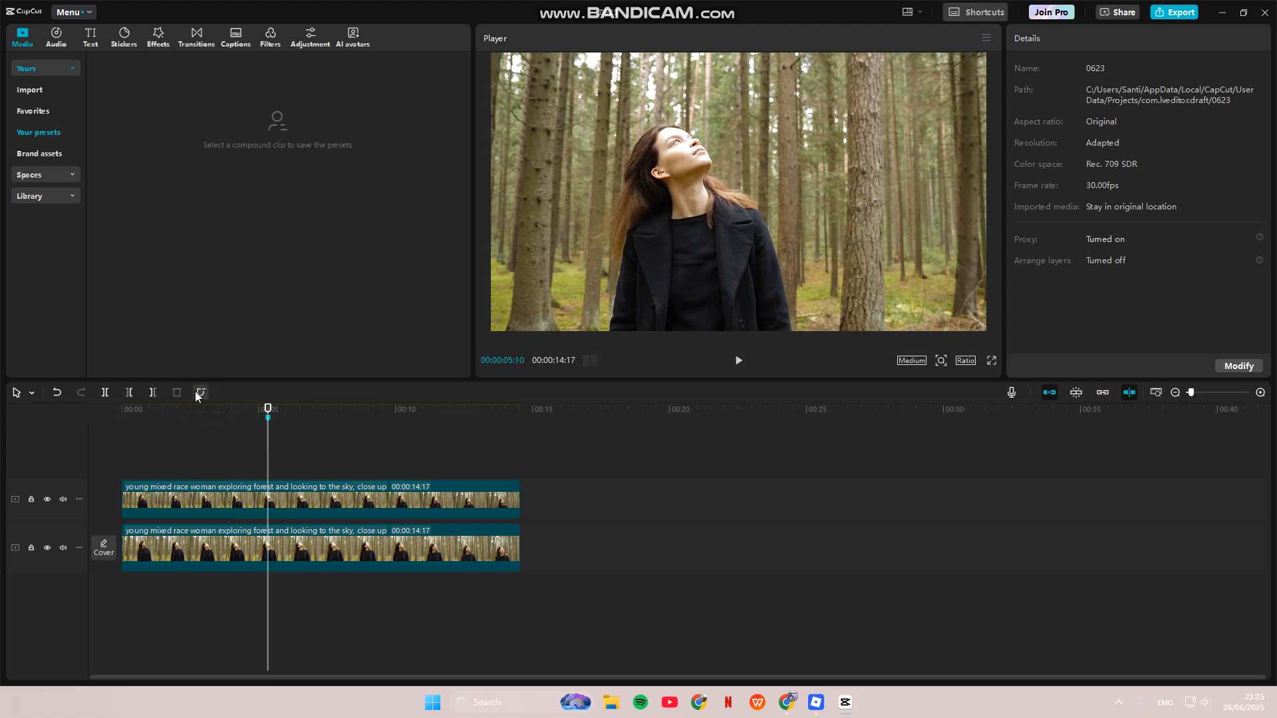
left_click(295, 510)
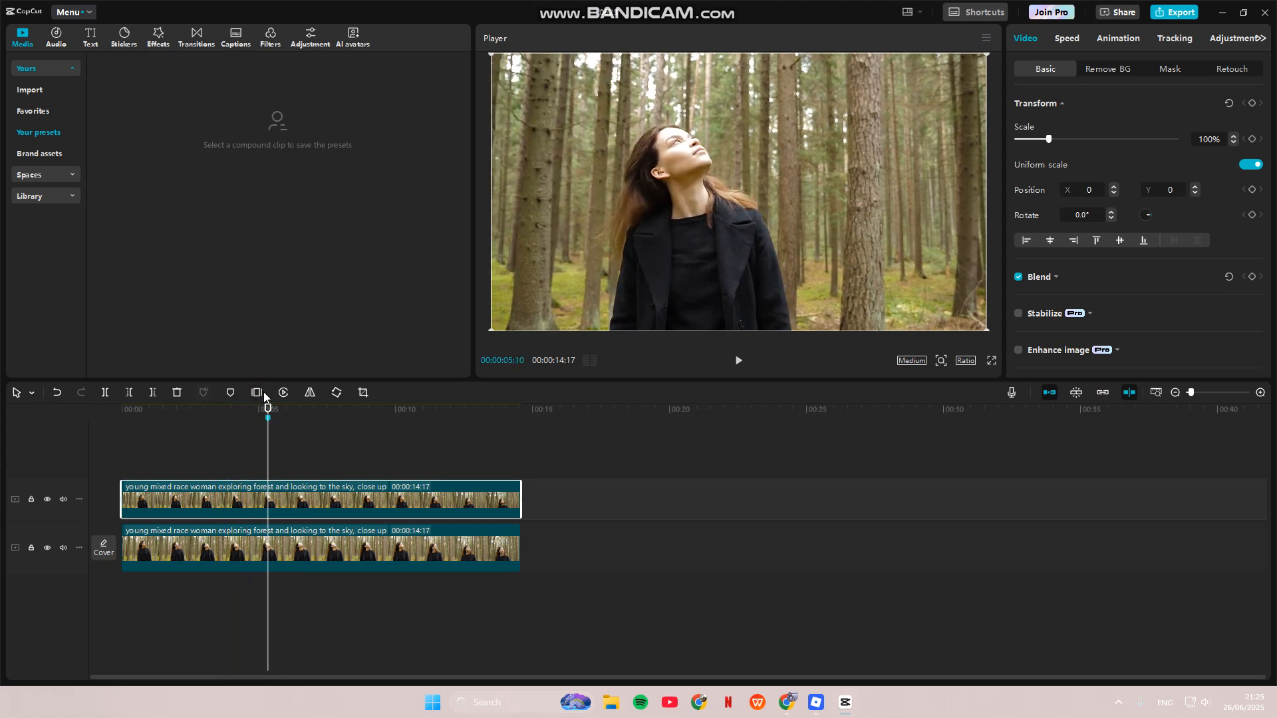
left_click(261, 393)
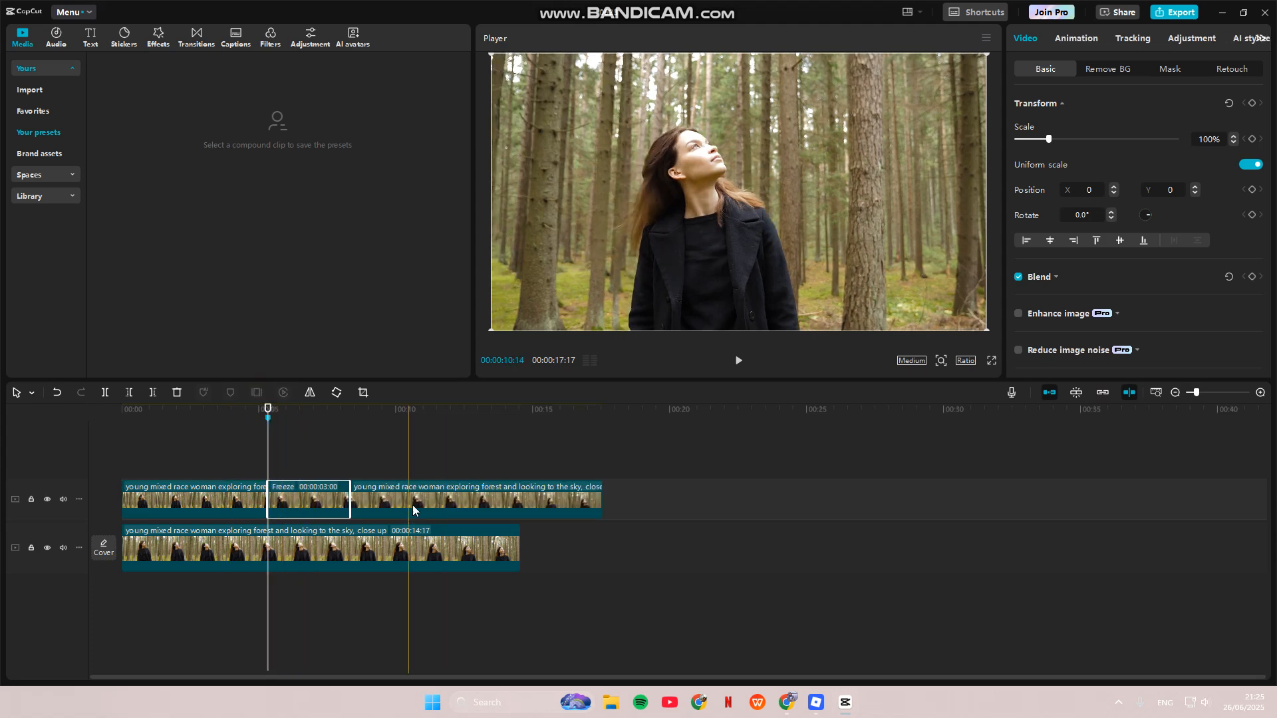
Step: Delete the upper-track footage before and after the freeze frame
left_click(215, 516)
key("Delete")
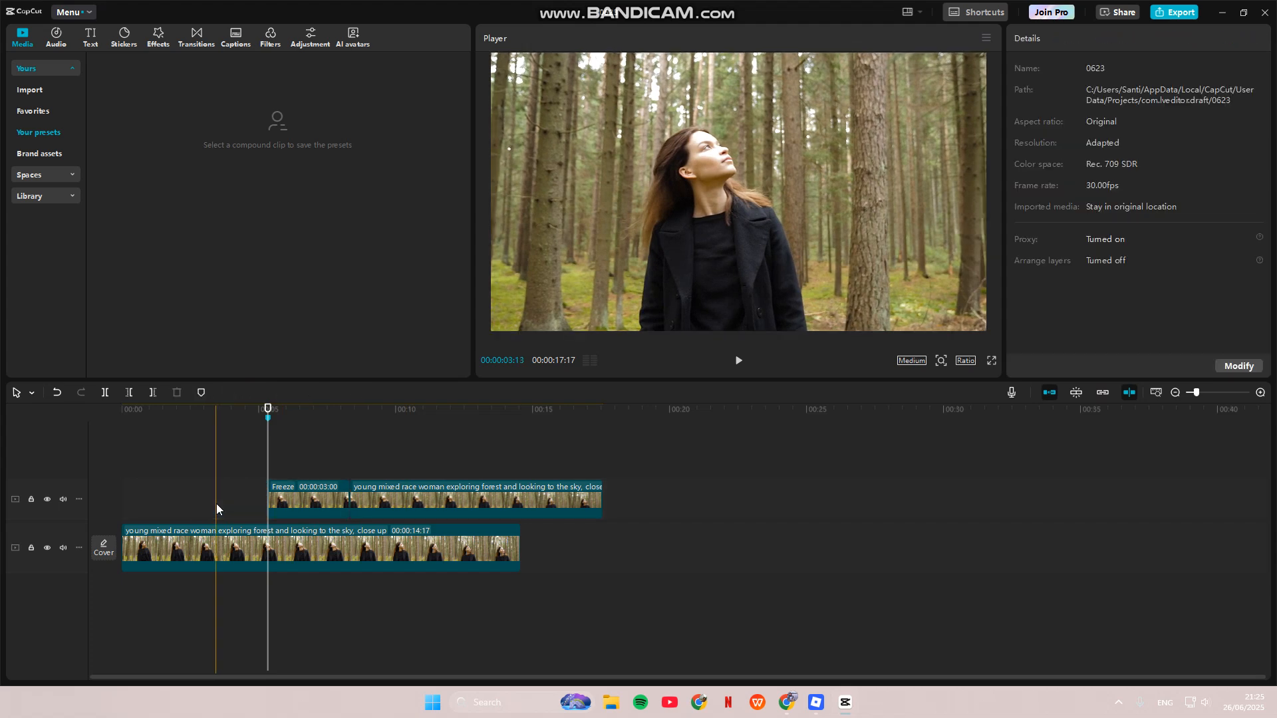
left_click(372, 493)
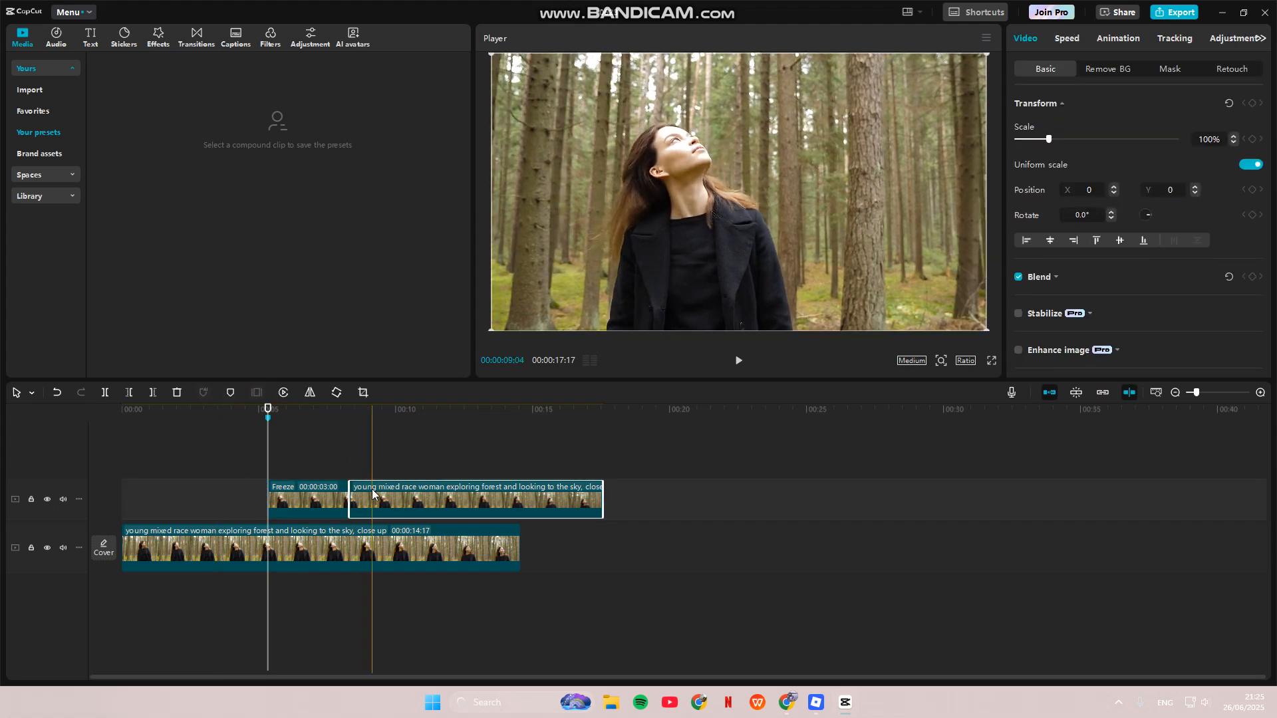
key("Delete")
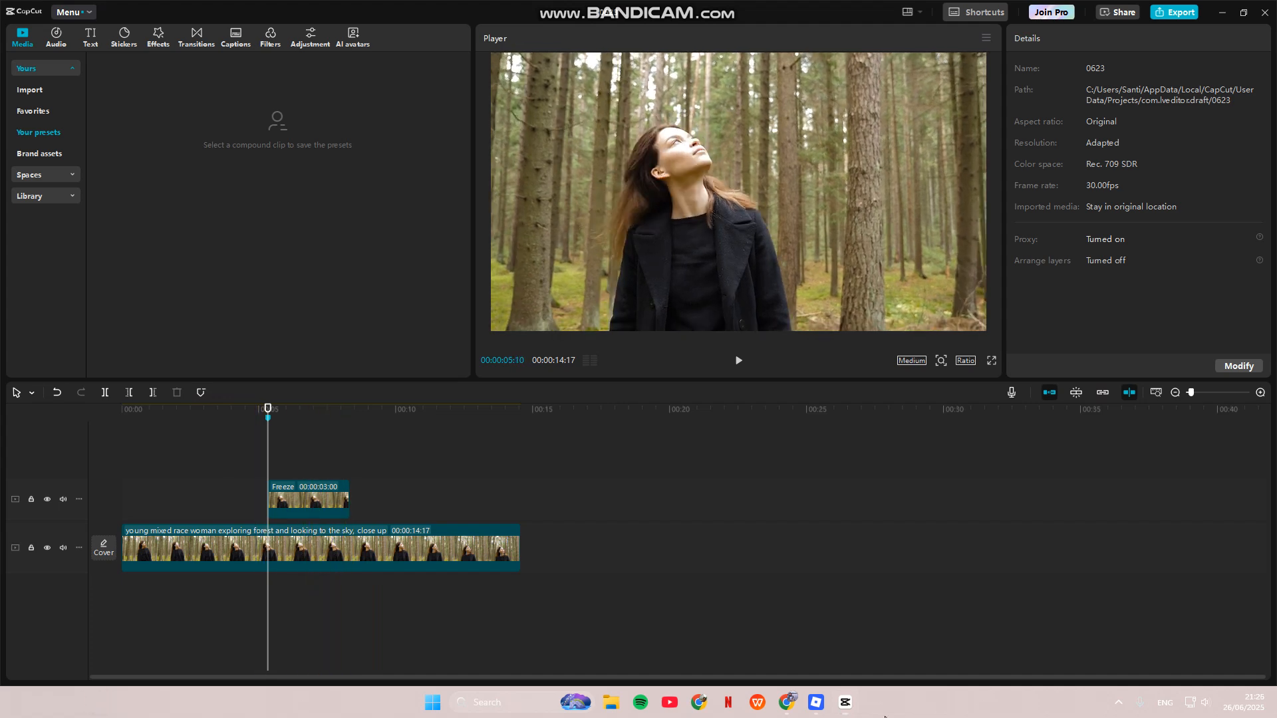
Step: Extend the freeze clip to 5 seconds and move it to the end of the main track
left_click(316, 503)
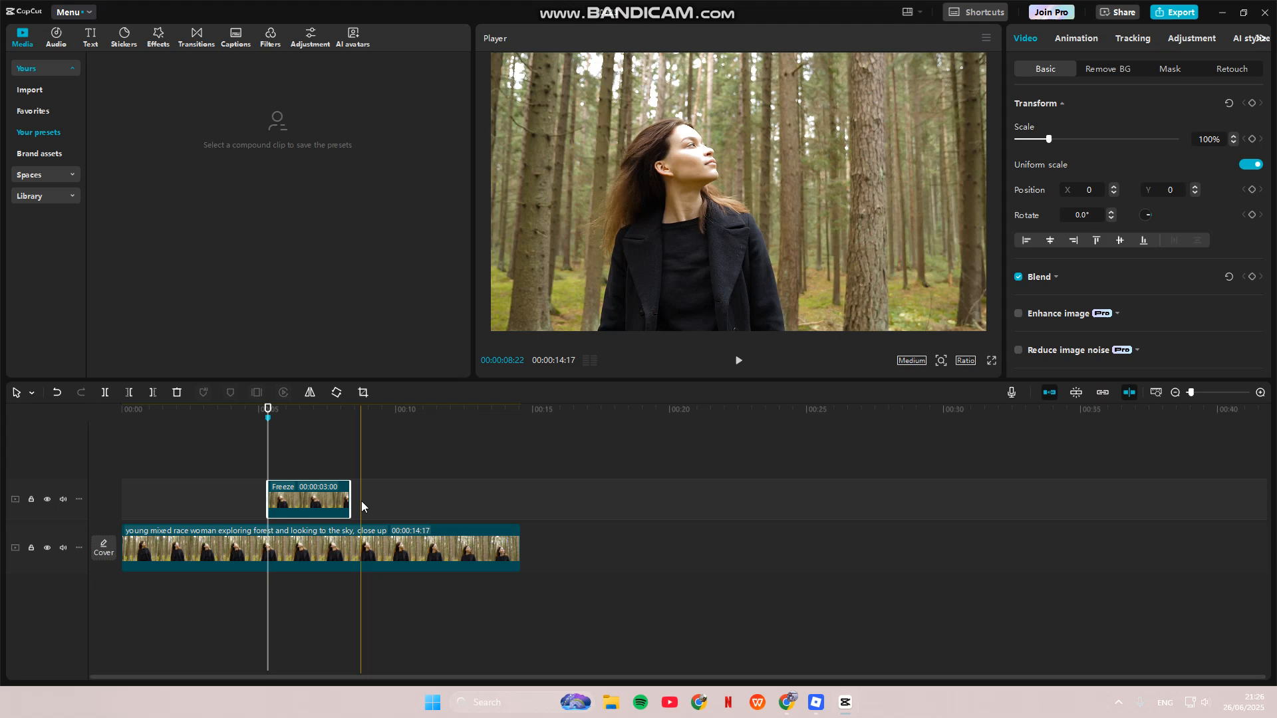
left_click_drag(349, 497, 420, 503)
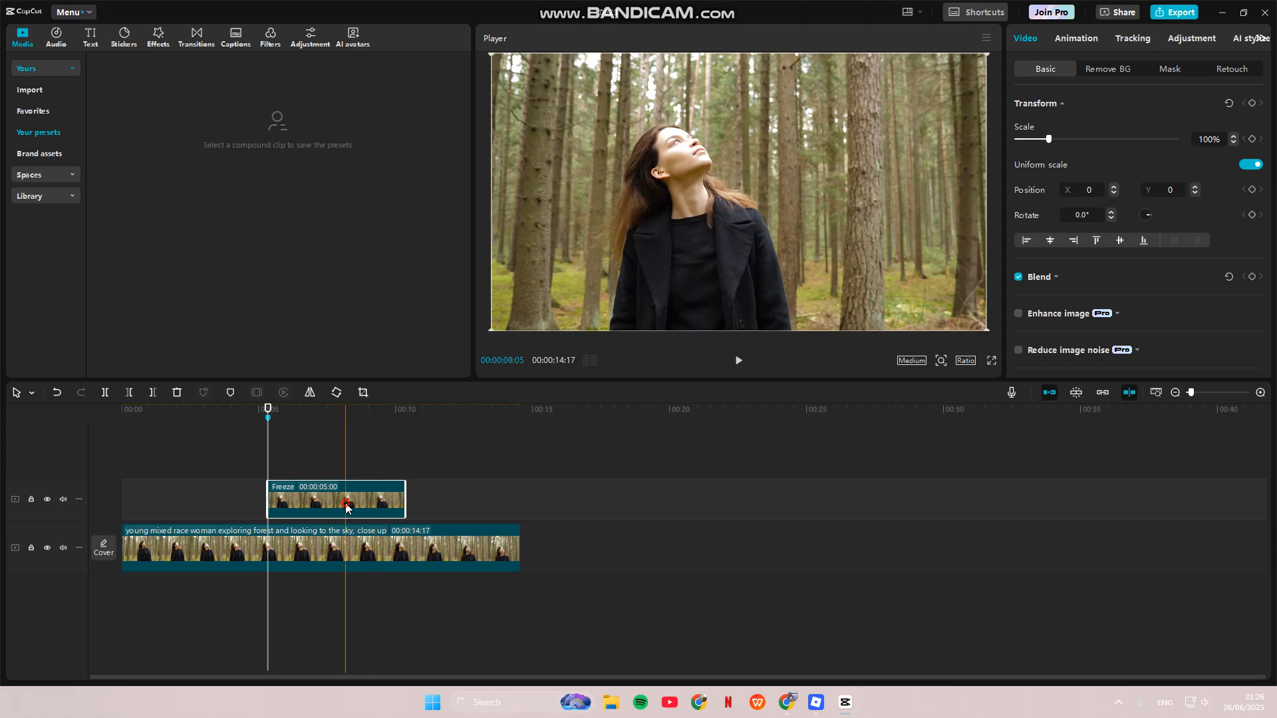
left_click_drag(364, 507, 601, 556)
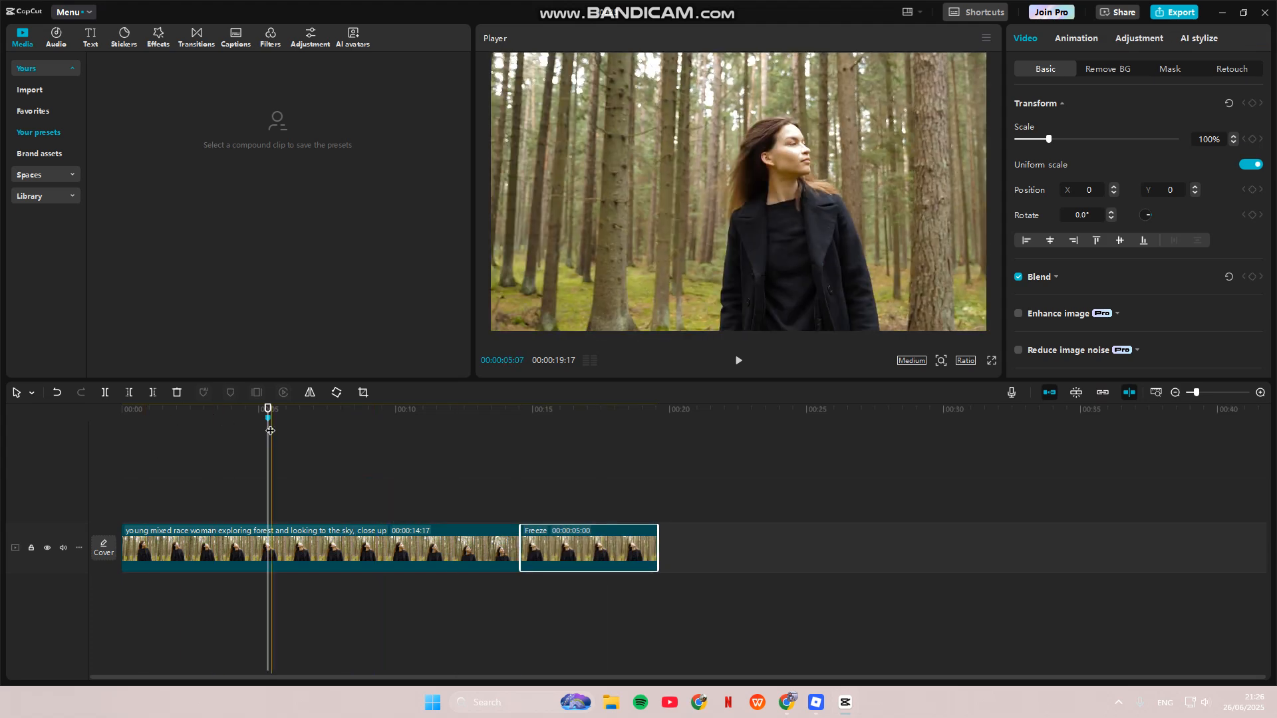
Step: Give the freeze clip a white Color canvas background
left_click_drag(268, 410, 545, 438)
left_click(543, 568)
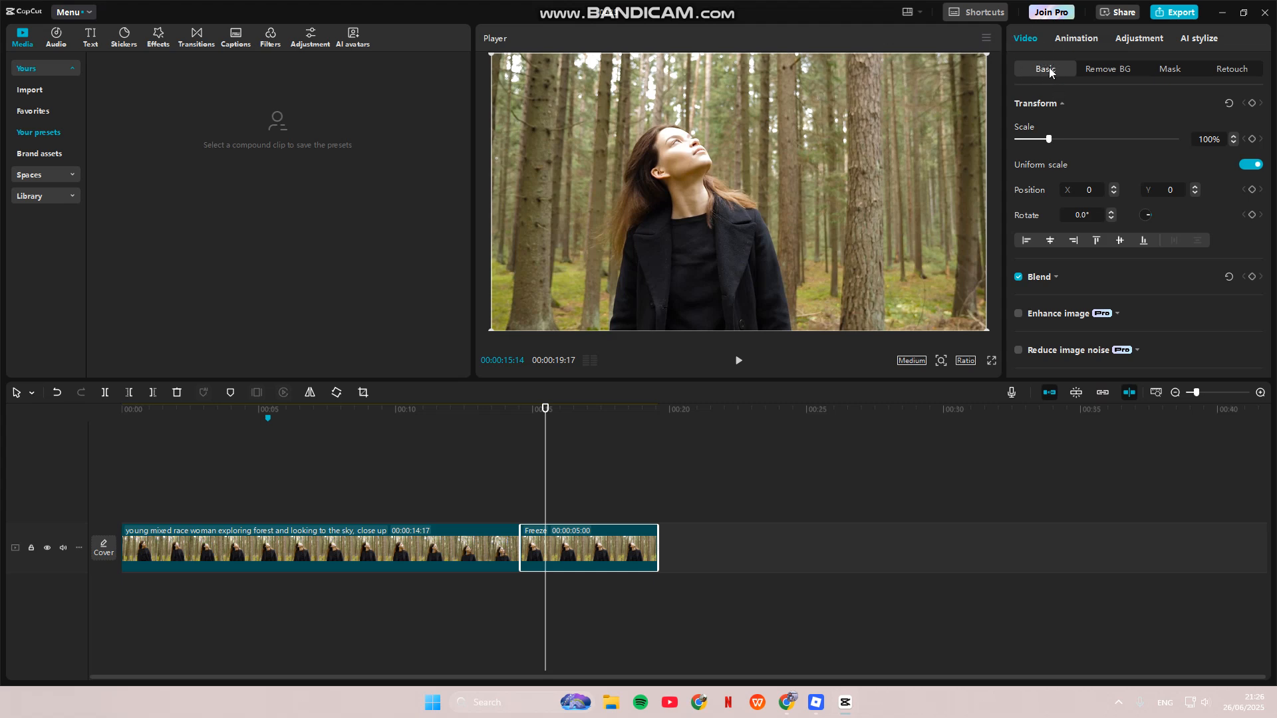
scroll(1113, 173, "down", 8)
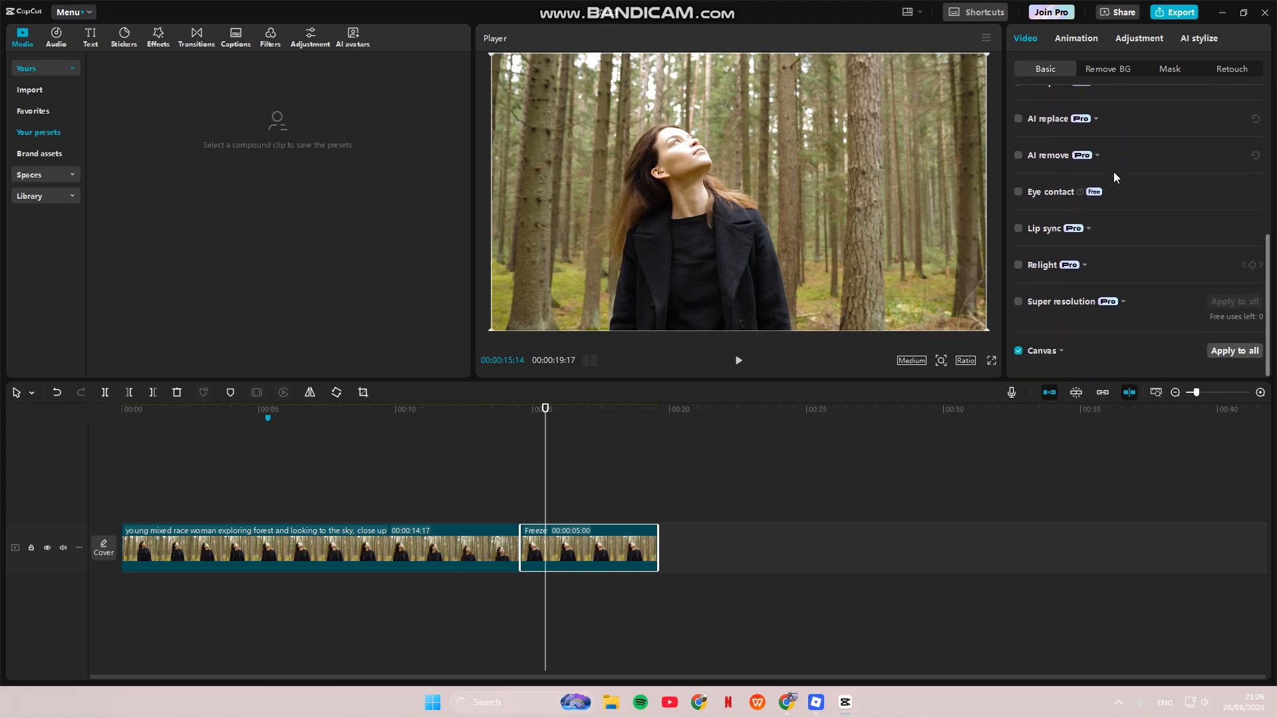
left_click(1064, 351)
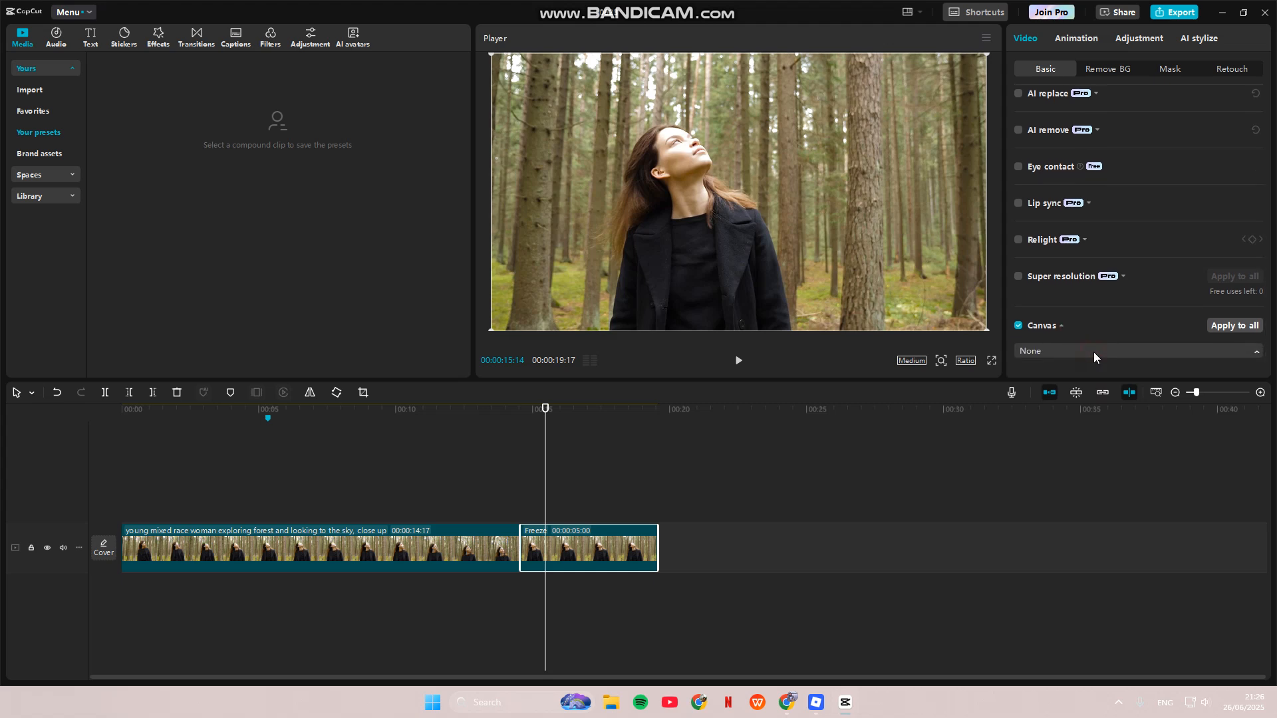
left_click(1093, 352)
left_click(1064, 414)
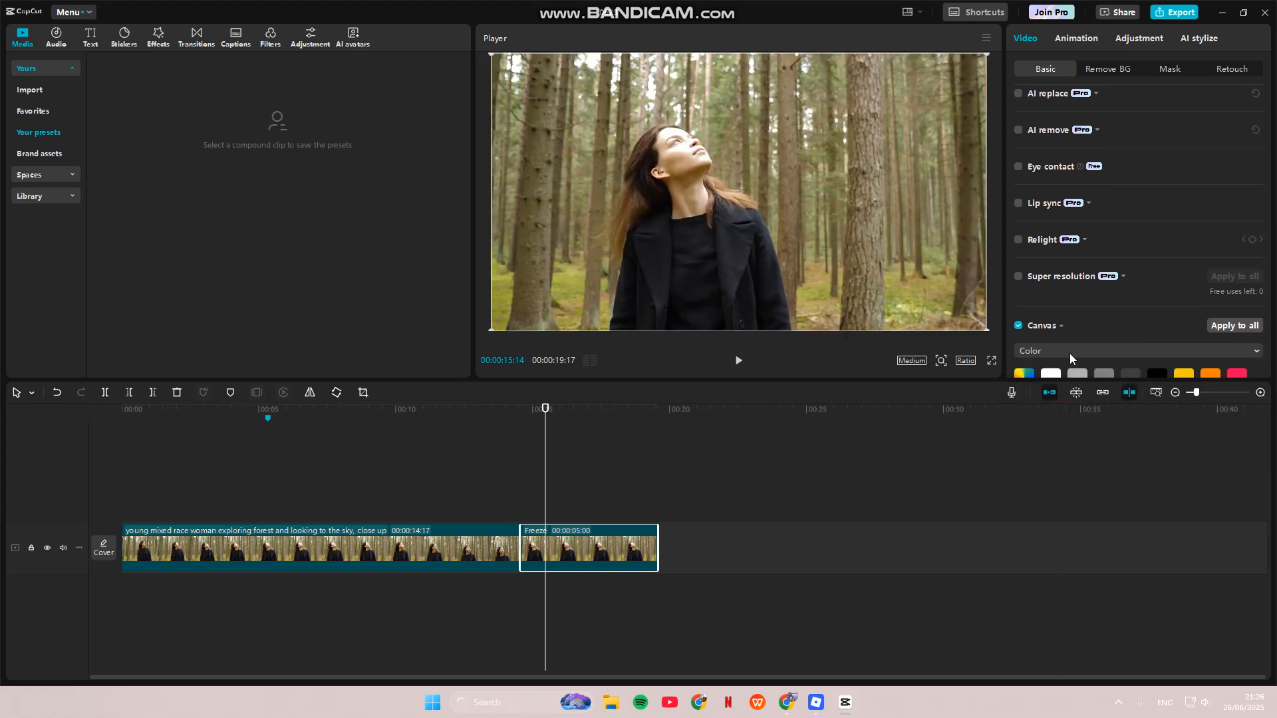
scroll(1069, 353, "down", 5)
scroll(1063, 353, "up", 3)
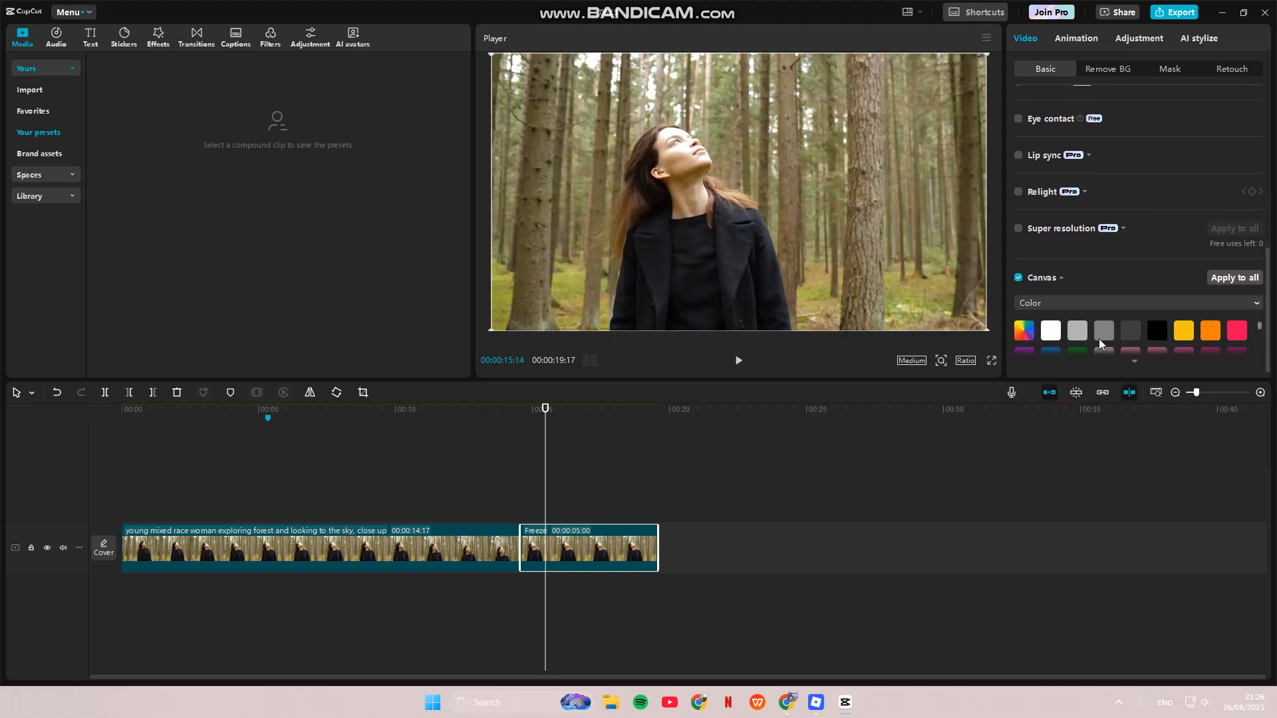
left_click(1052, 332)
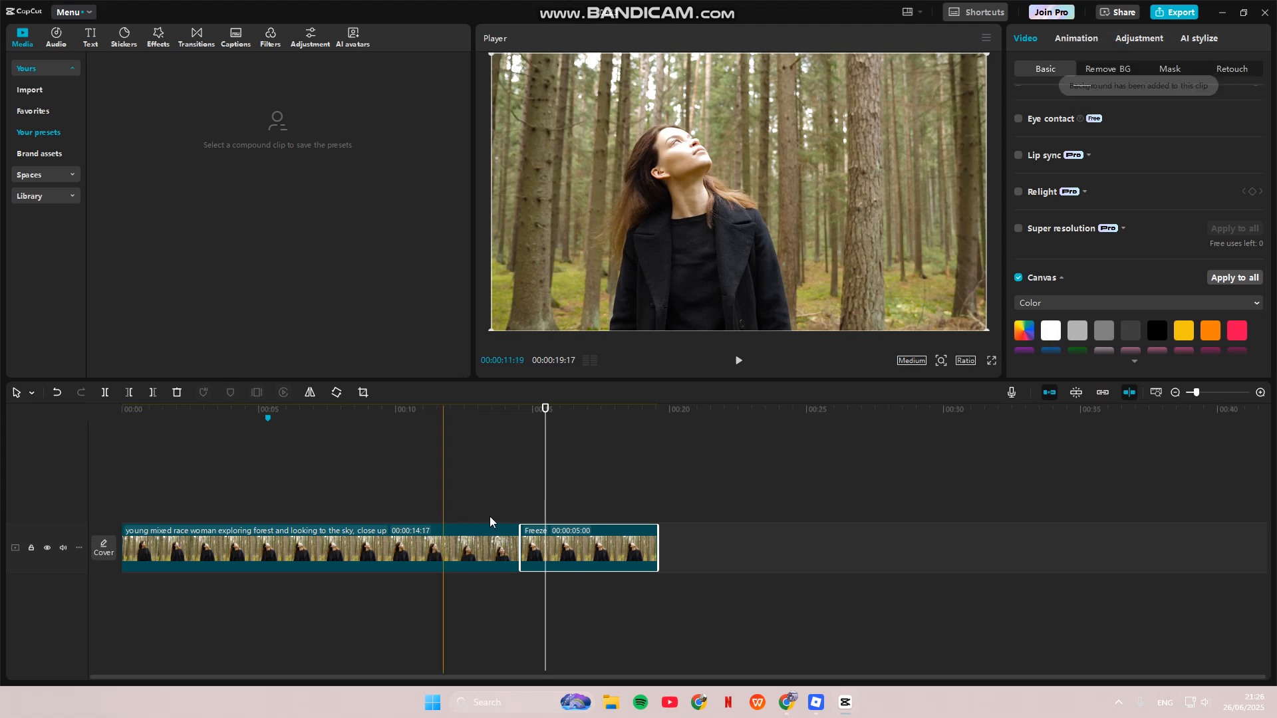
Step: Add a Scale keyframe at the start of the freeze clip
left_click(490, 424)
left_click(540, 591)
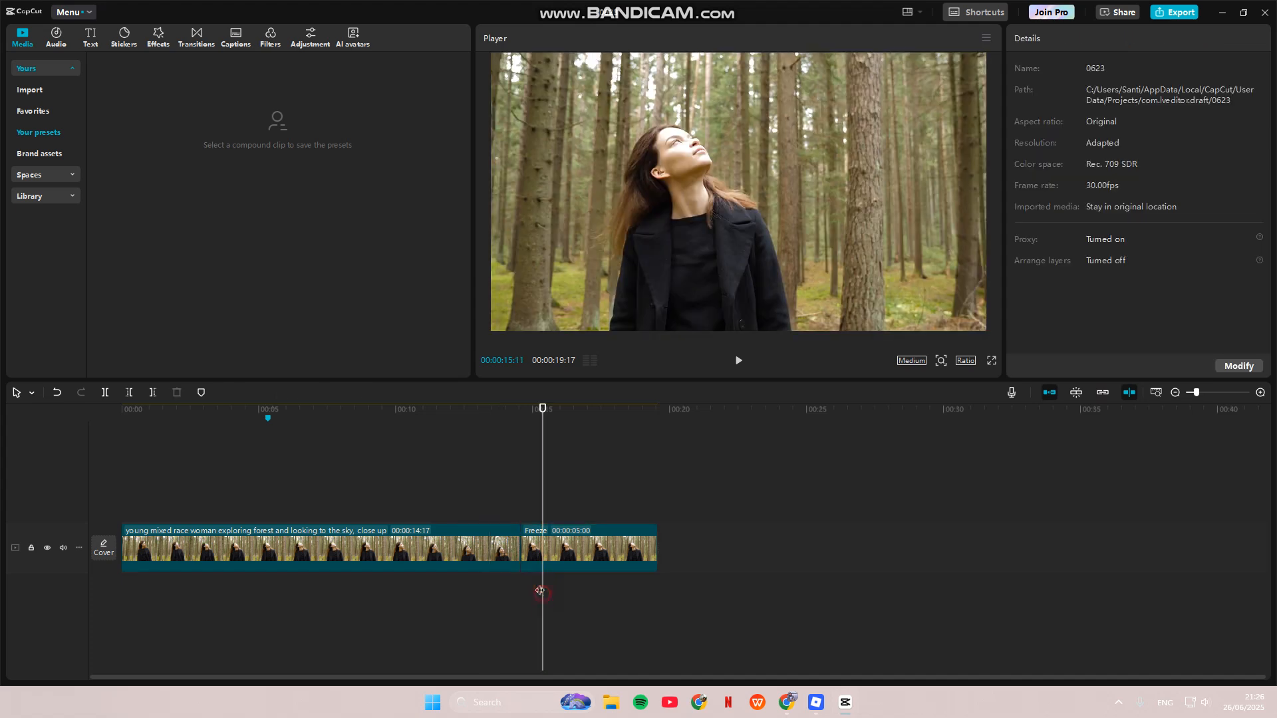
left_click(531, 556)
left_click_drag(544, 421, 519, 432)
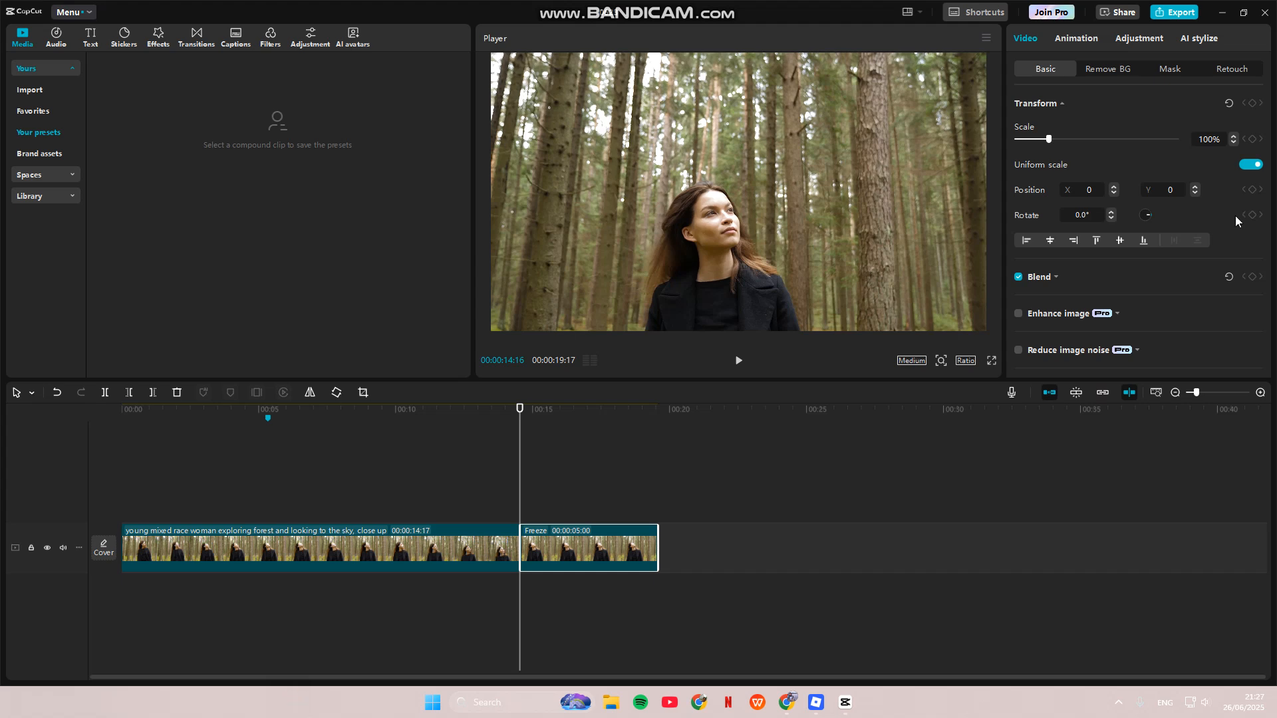
key("Right")
key("Right")
left_click(1252, 140)
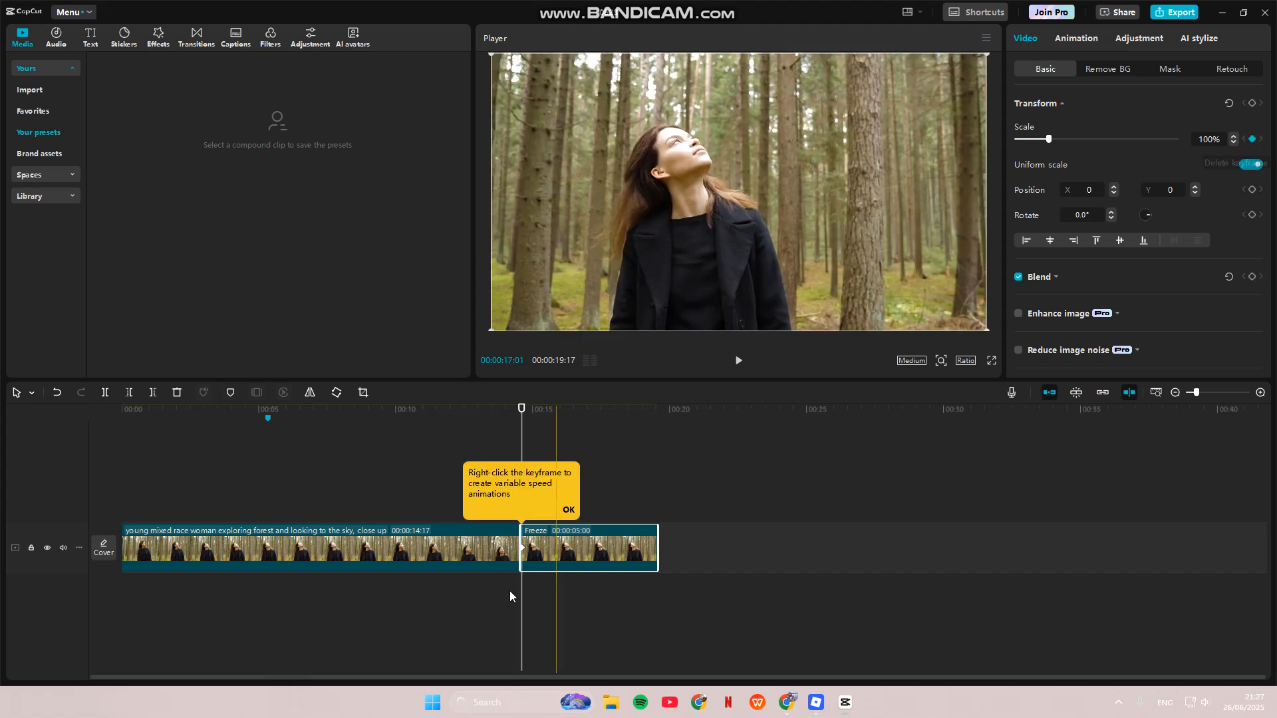
Step: Set the freeze clip's Scale to 90% at 00:00:15:00 so the white border shrinks in around the picture
left_click(522, 411)
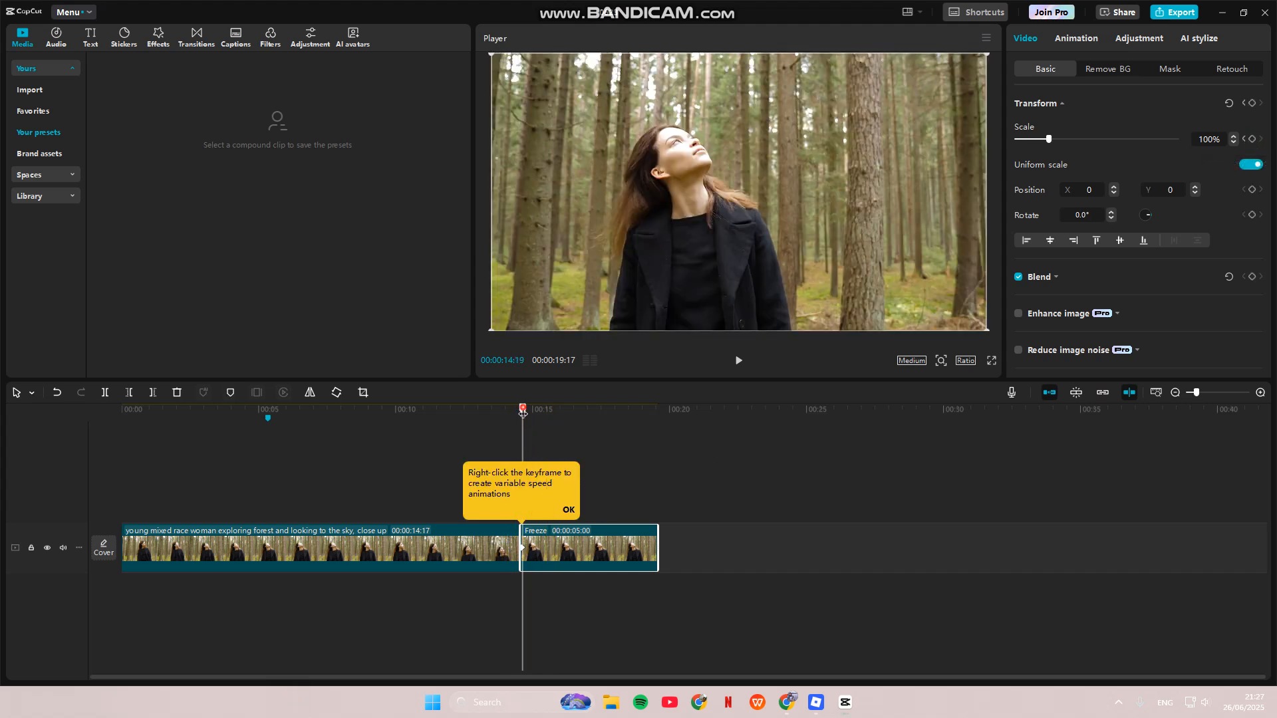
left_click_drag(523, 411, 533, 411)
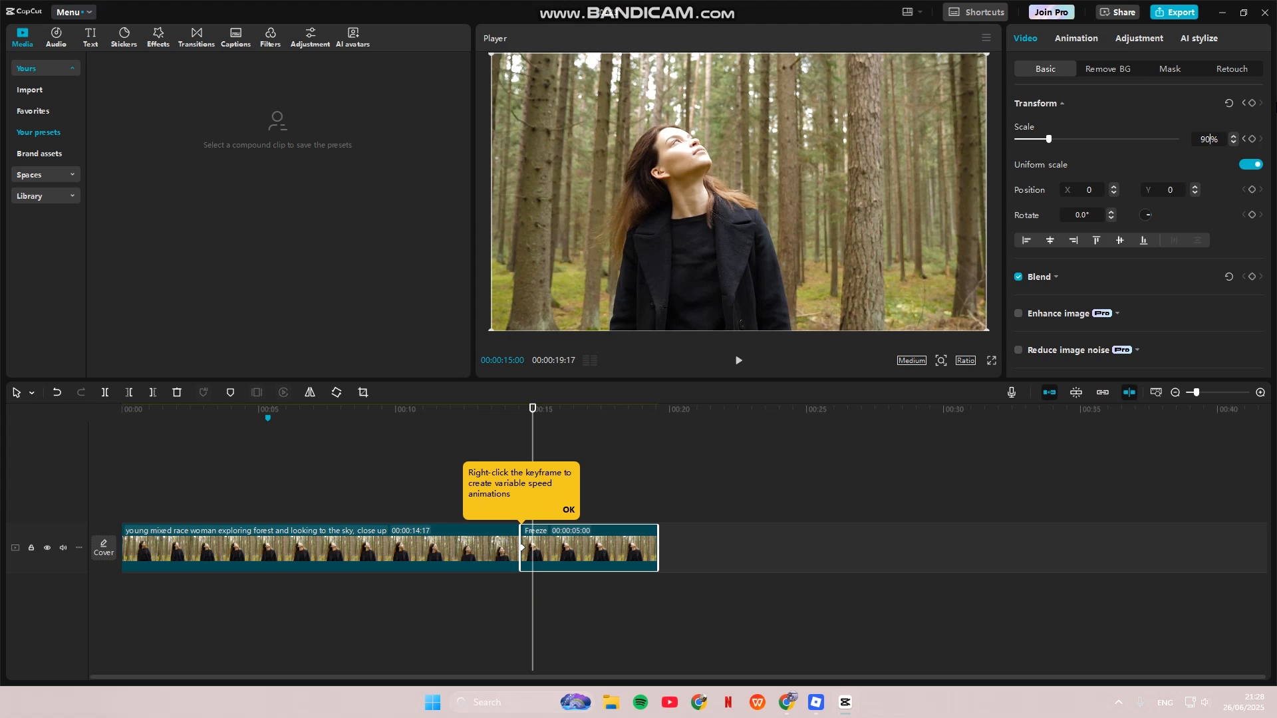
key("Return")
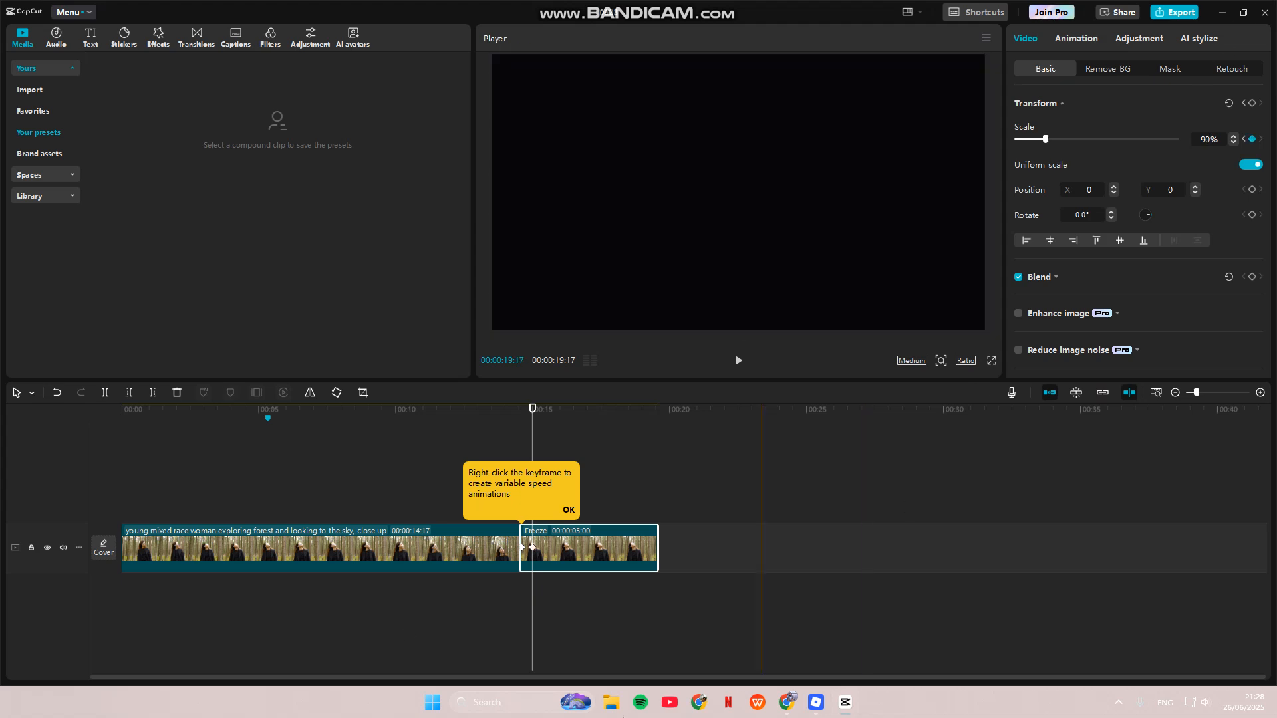
left_click_drag(534, 410, 531, 410)
left_click(568, 510)
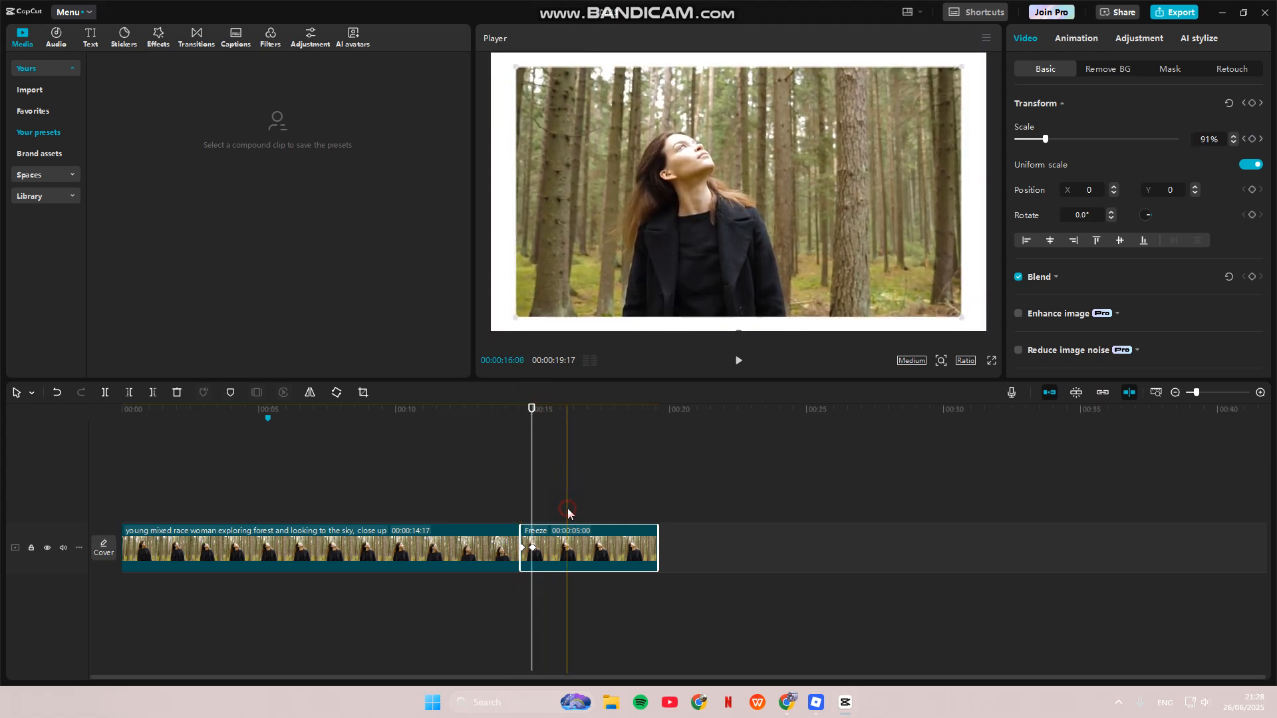
Step: Turn the freeze clip into a compound clip and place it above the main clip at the 00:00:05:10 marker
right_click(555, 537)
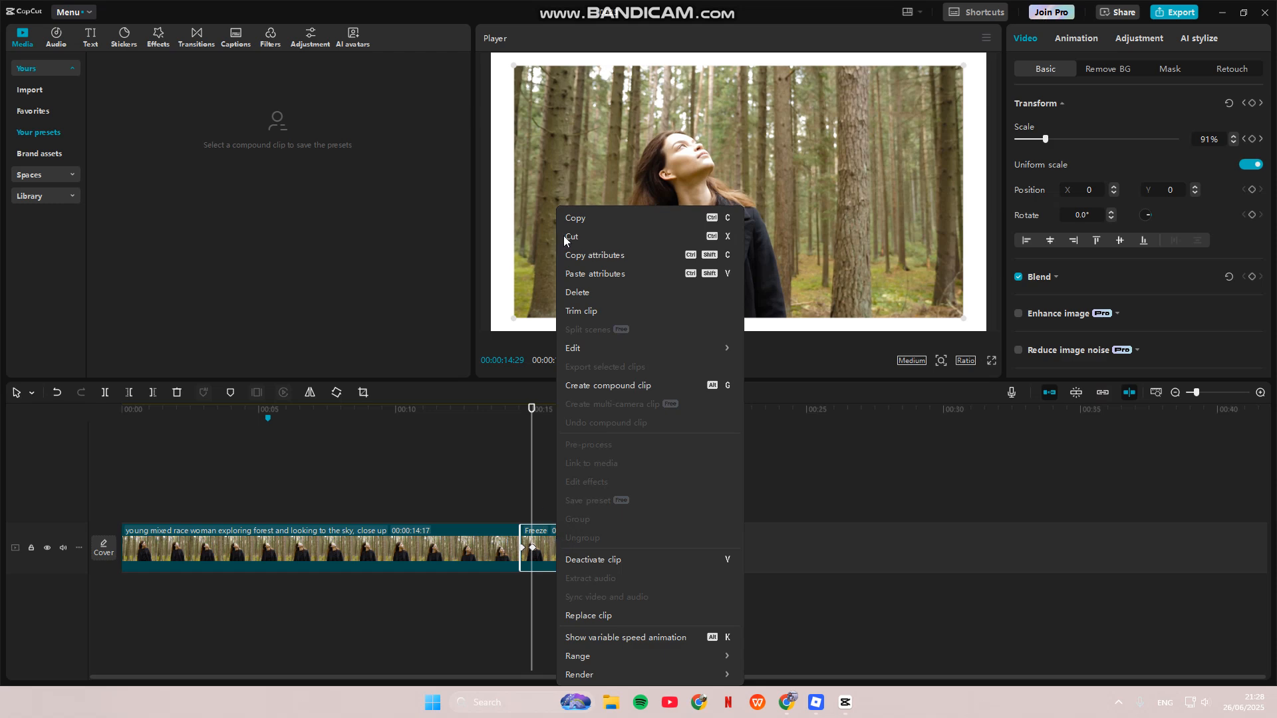
left_click(602, 385)
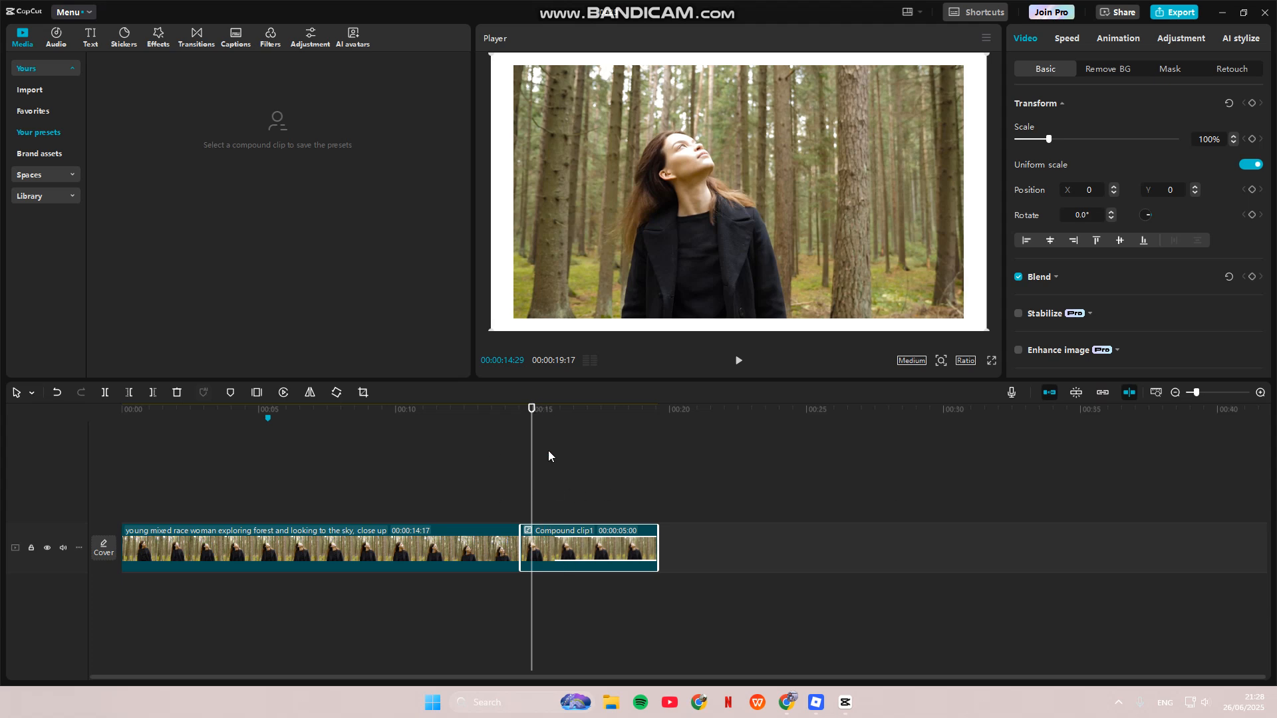
left_click_drag(532, 410, 270, 417)
left_click_drag(535, 558, 296, 505)
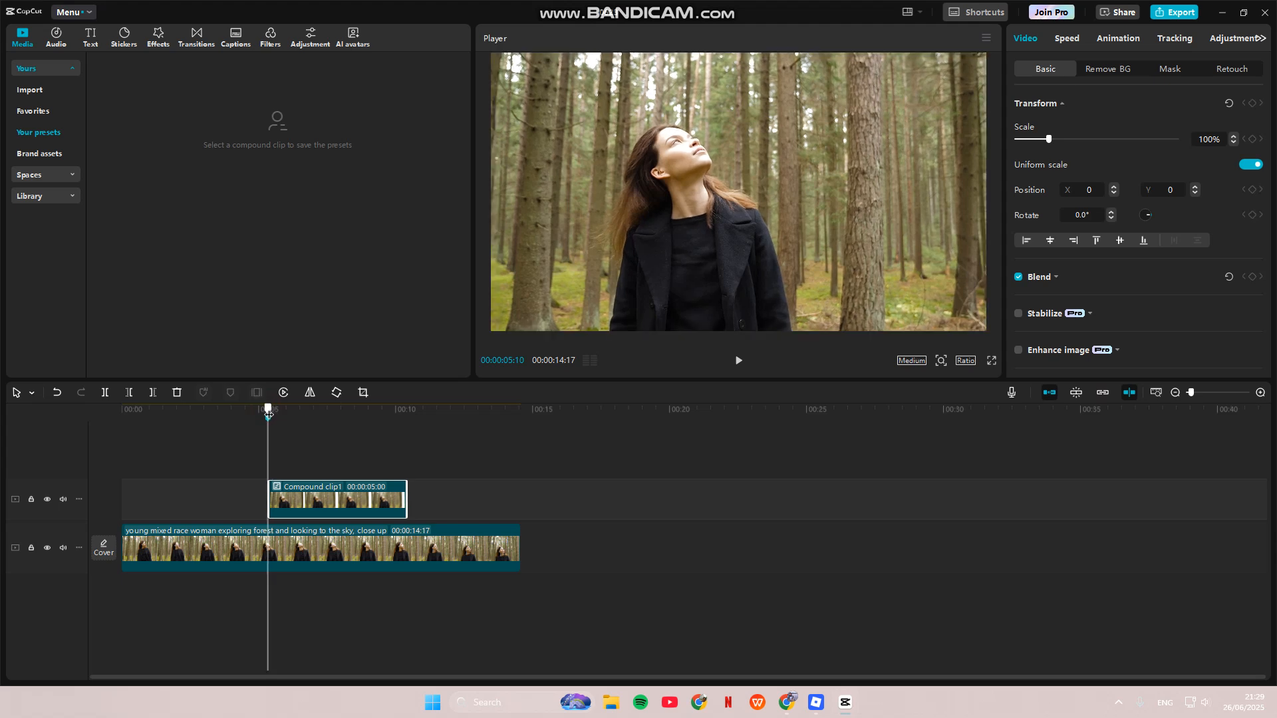
left_click(271, 552)
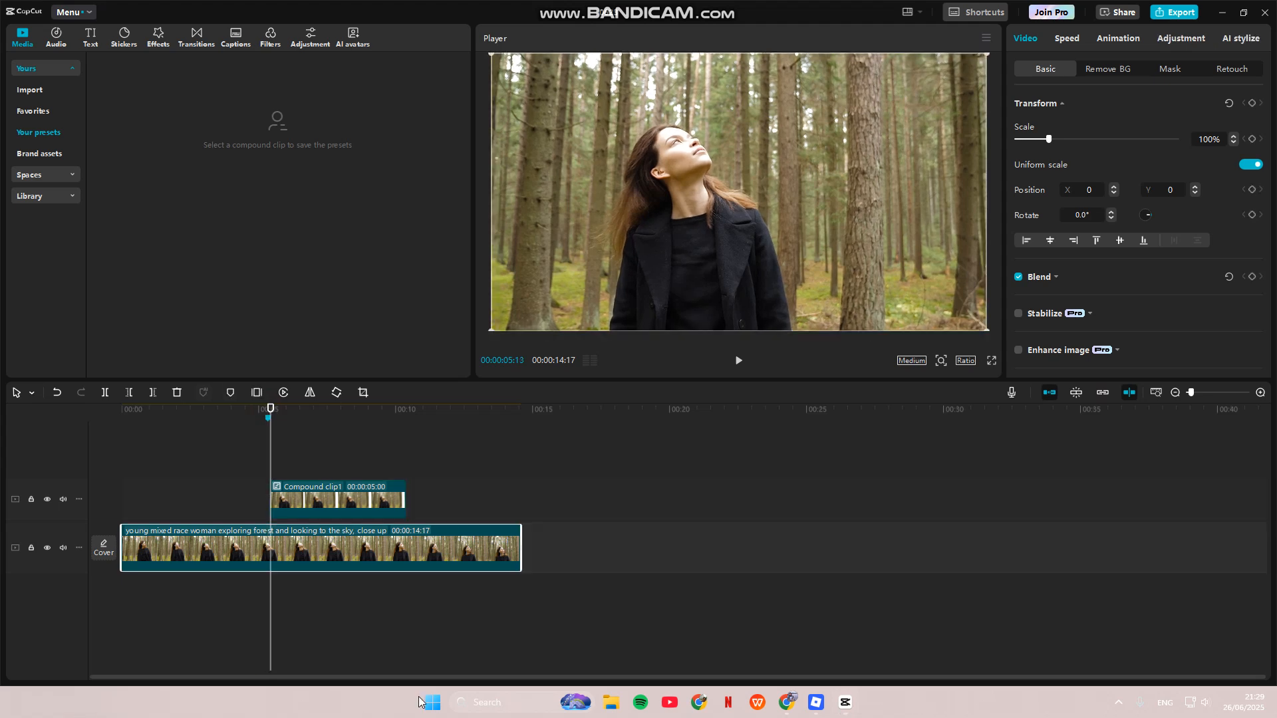
left_click(1252, 104)
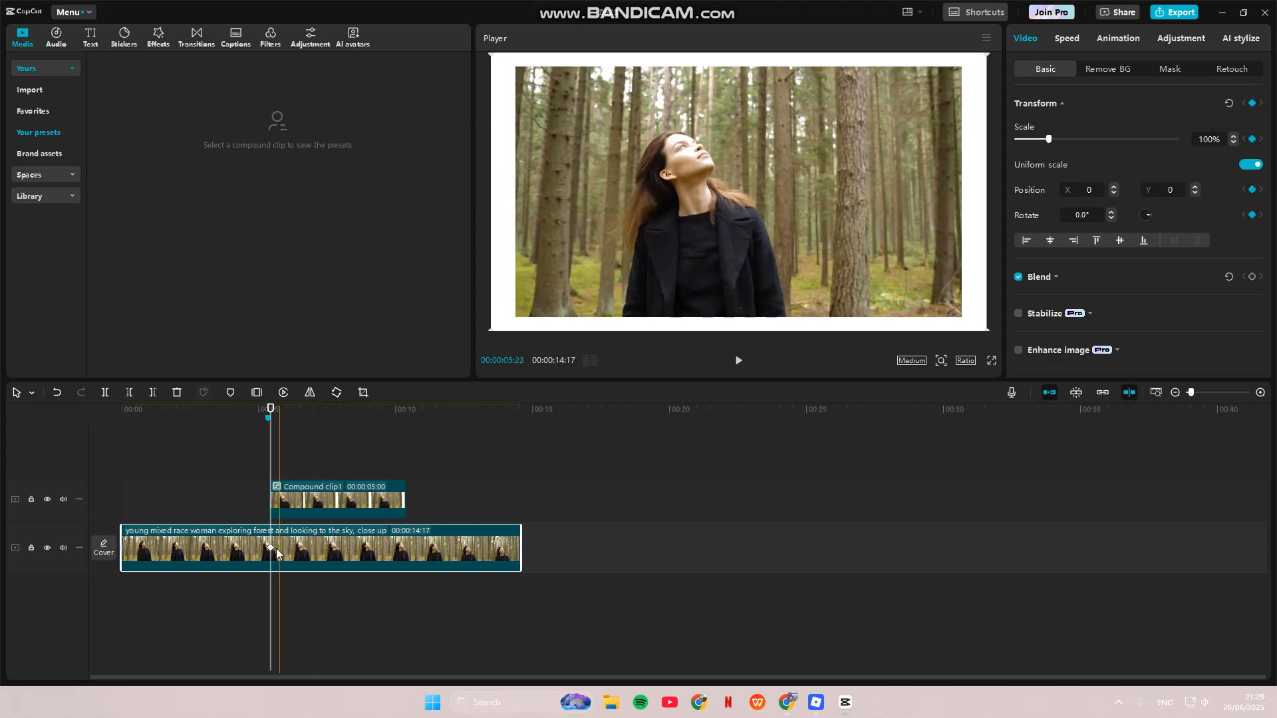
key("ctrl+z")
Step: Add a Transform keyframe to the compound clip at 00:00:05:13, near its start
left_click(283, 512)
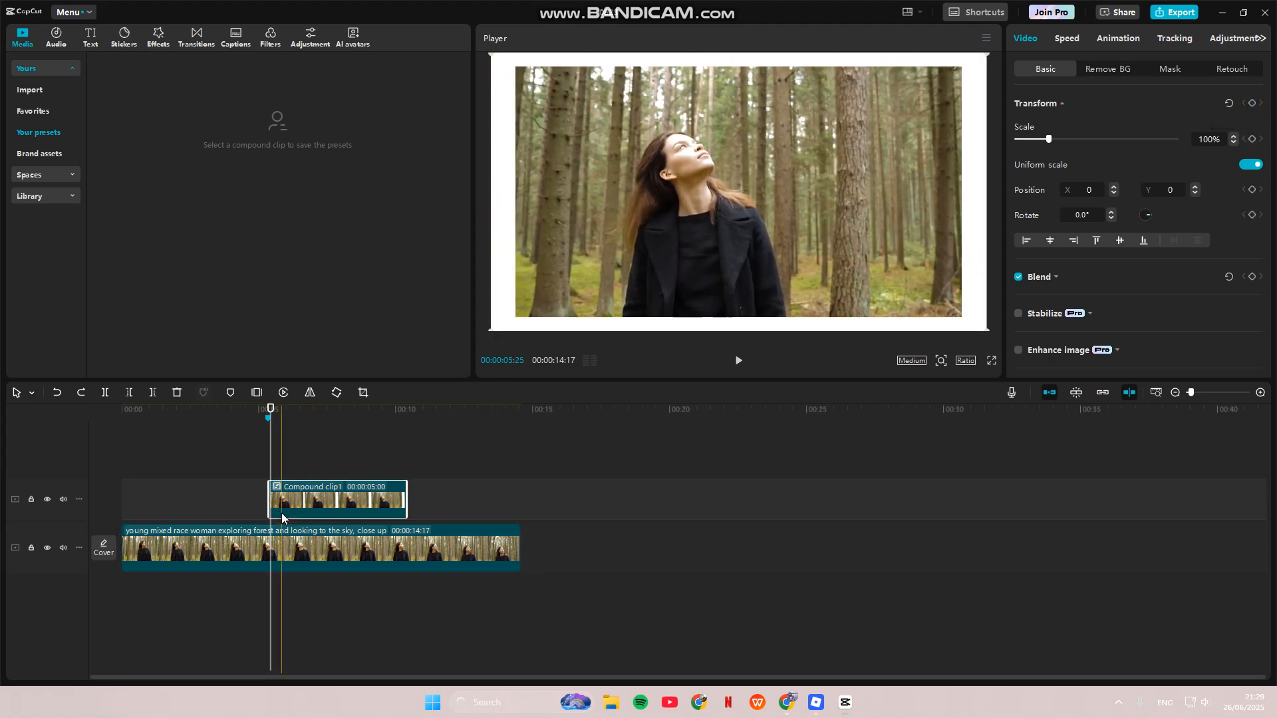
left_click(1253, 104)
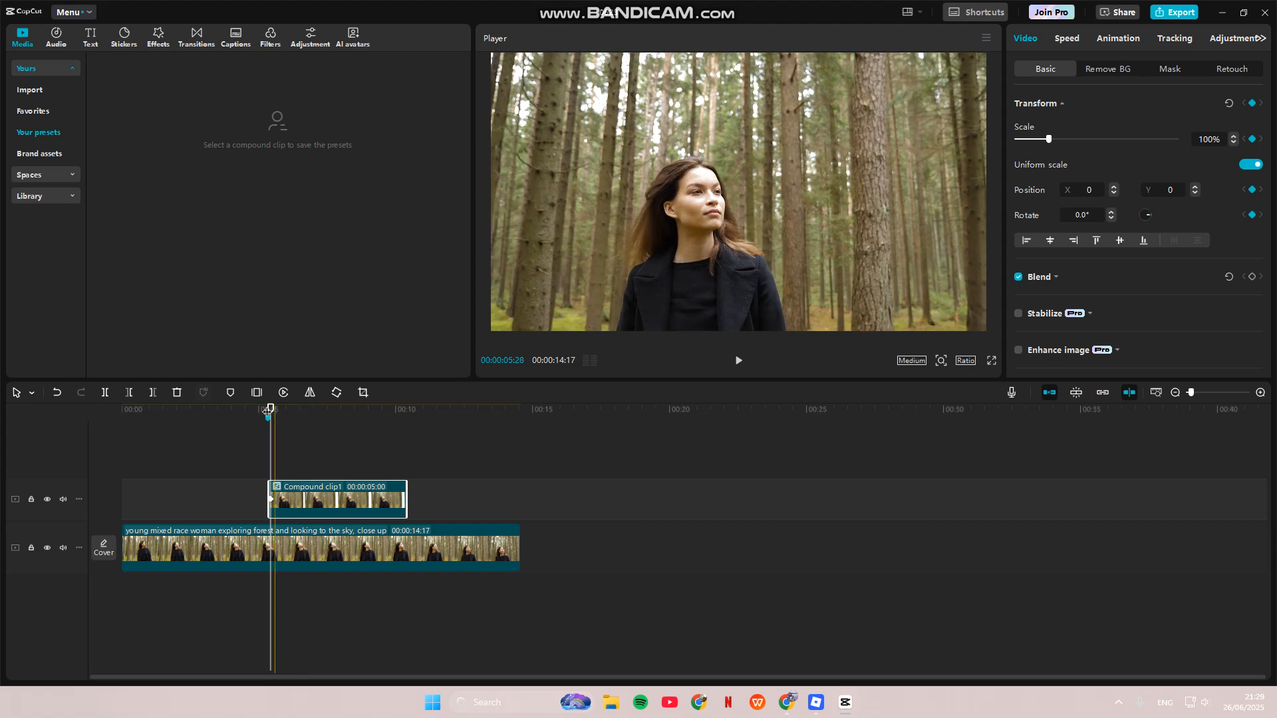
left_click(269, 410)
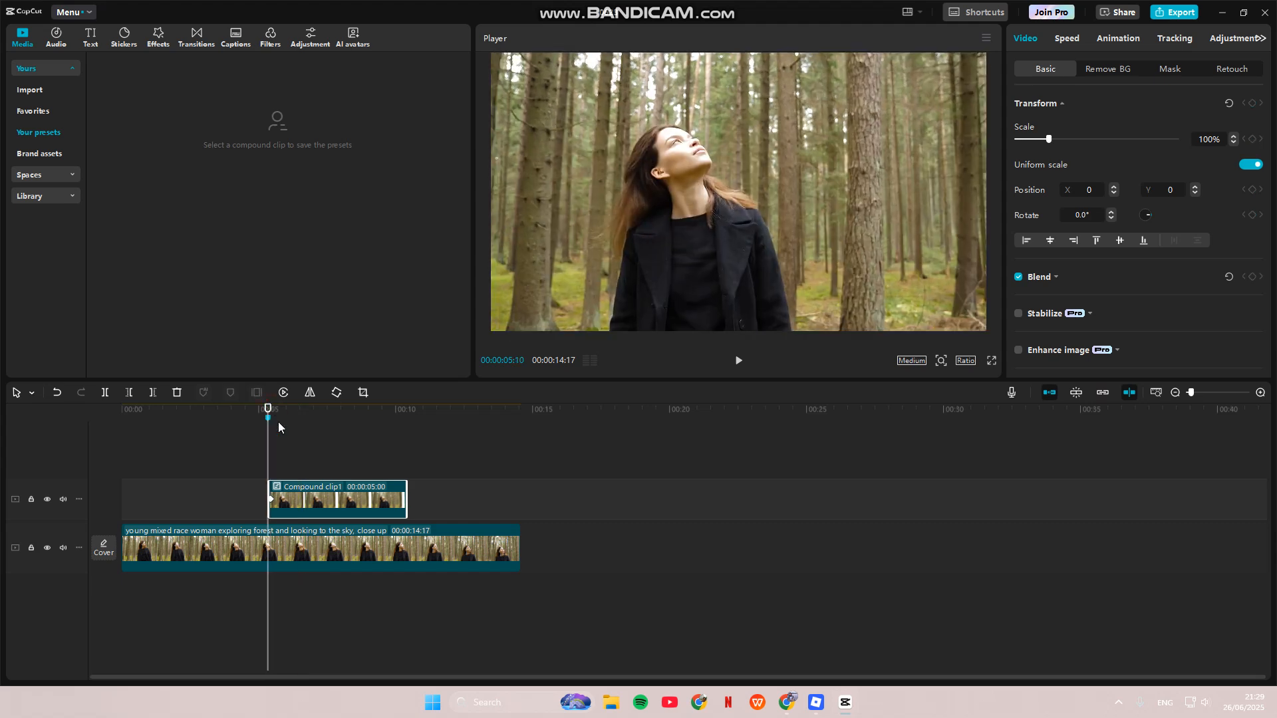
Step: At 00:00:05:22, scale the compound clip down to 77% and rotate it to -4.5° so the framed photo shrinks and tilts
left_click(332, 480)
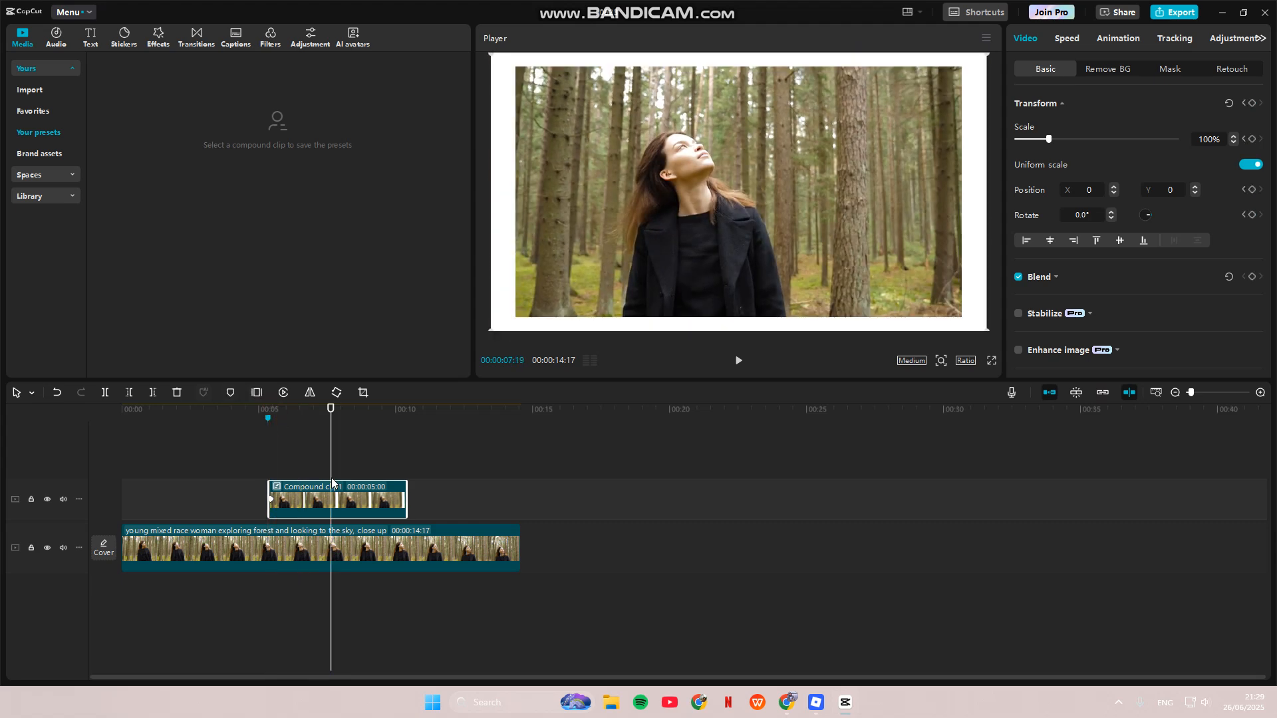
mouse_move(331, 408)
left_mouse_down()
mouse_move(270, 432)
mouse_move(279, 410)
left_mouse_up()
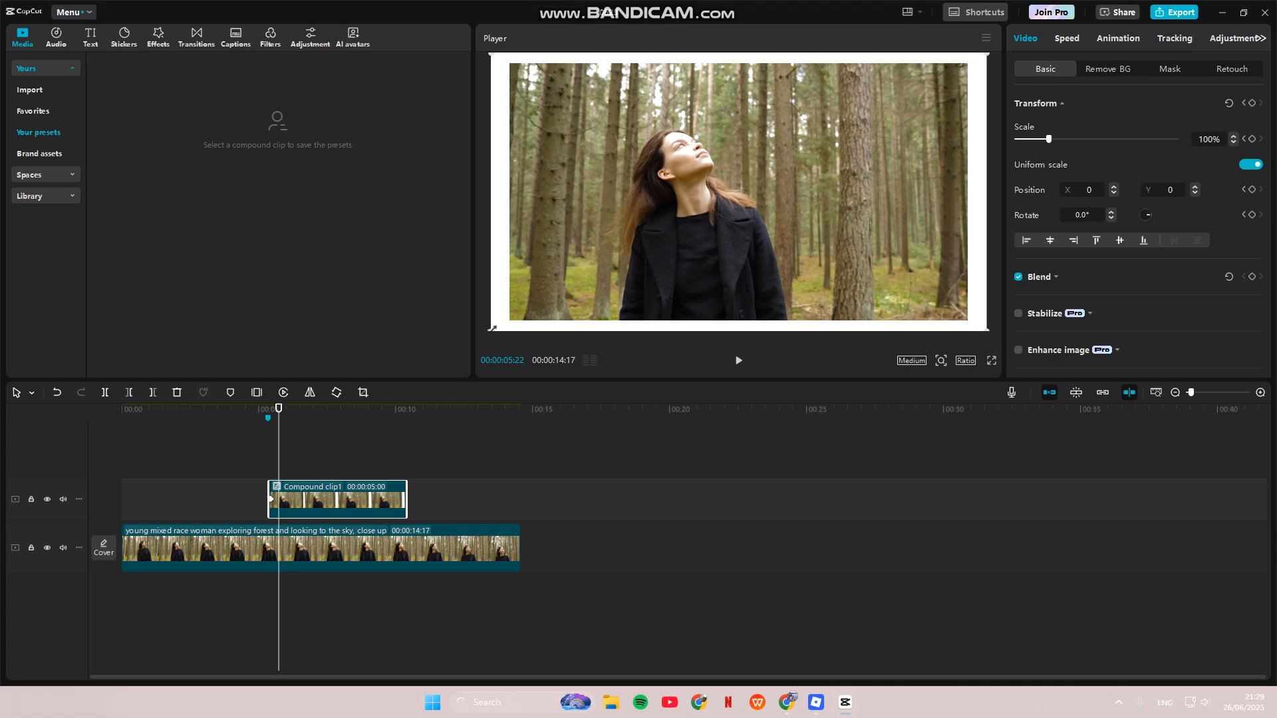
left_click_drag(493, 327, 536, 307)
left_click_drag(555, 315, 613, 339)
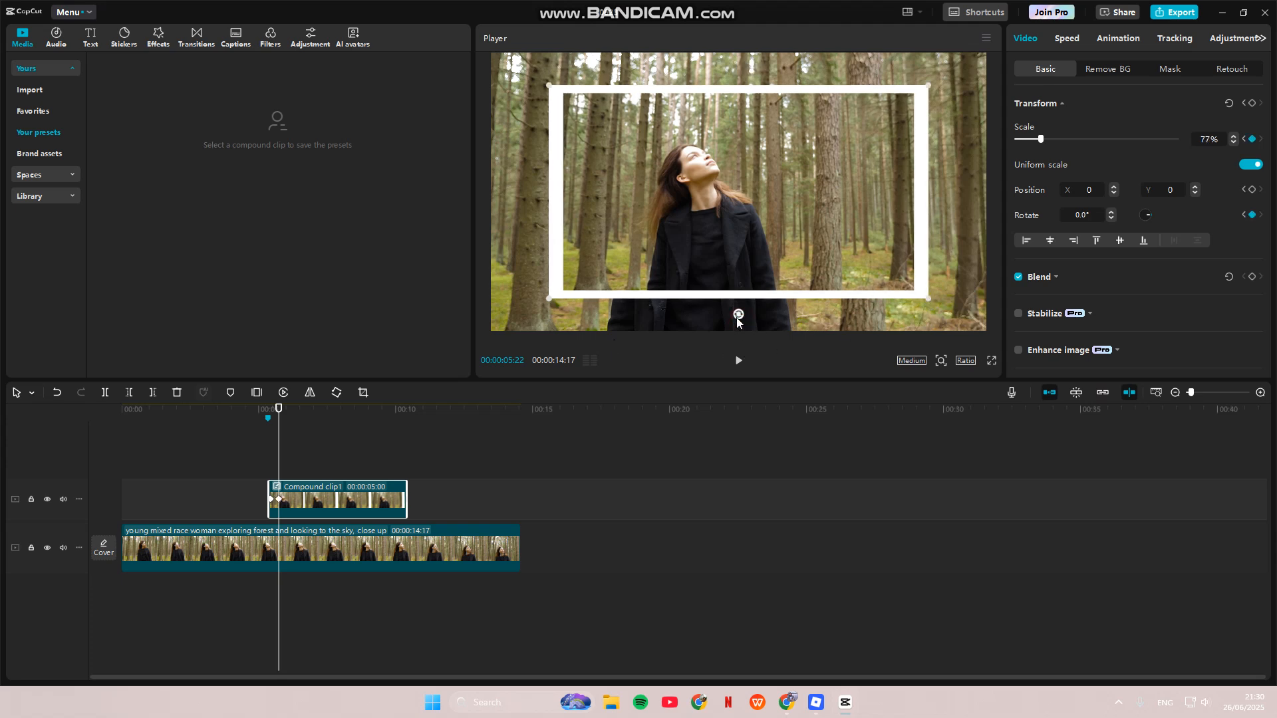
left_click_drag(736, 314, 748, 313)
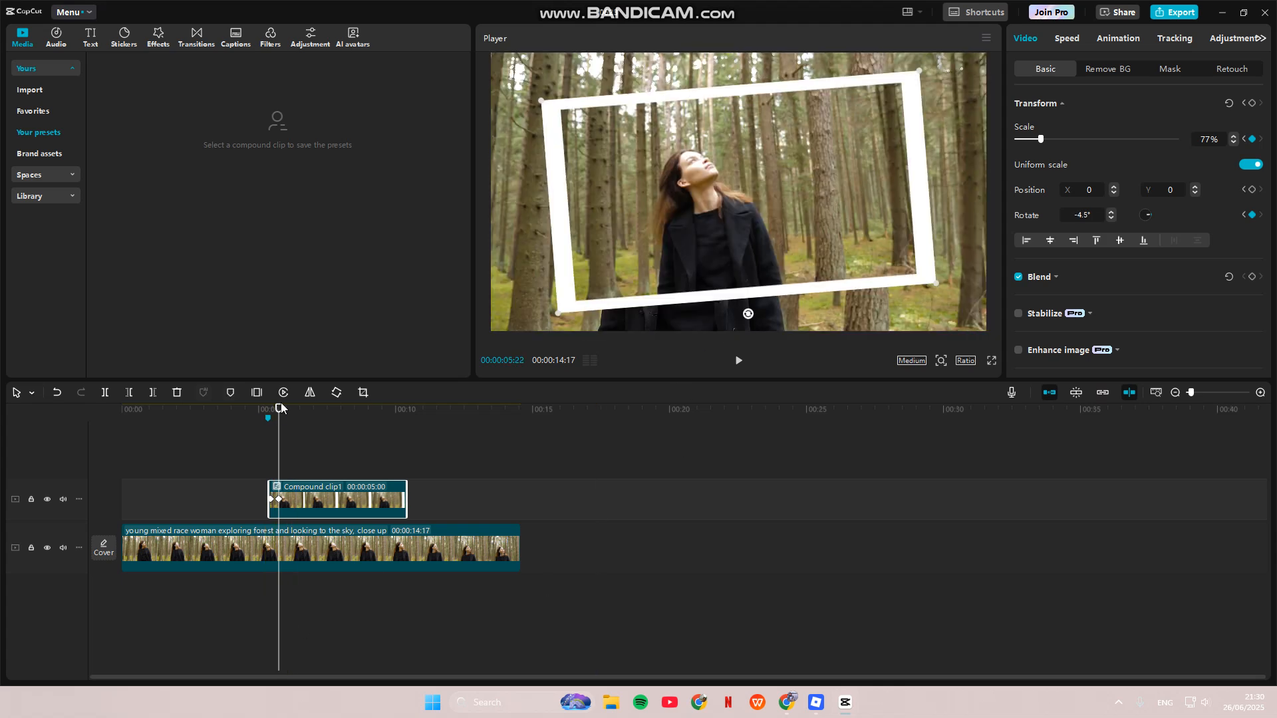
Step: Play back the video from just before the compound clip to check the shrink-and-tilt animation
left_click(258, 412)
left_click(738, 360)
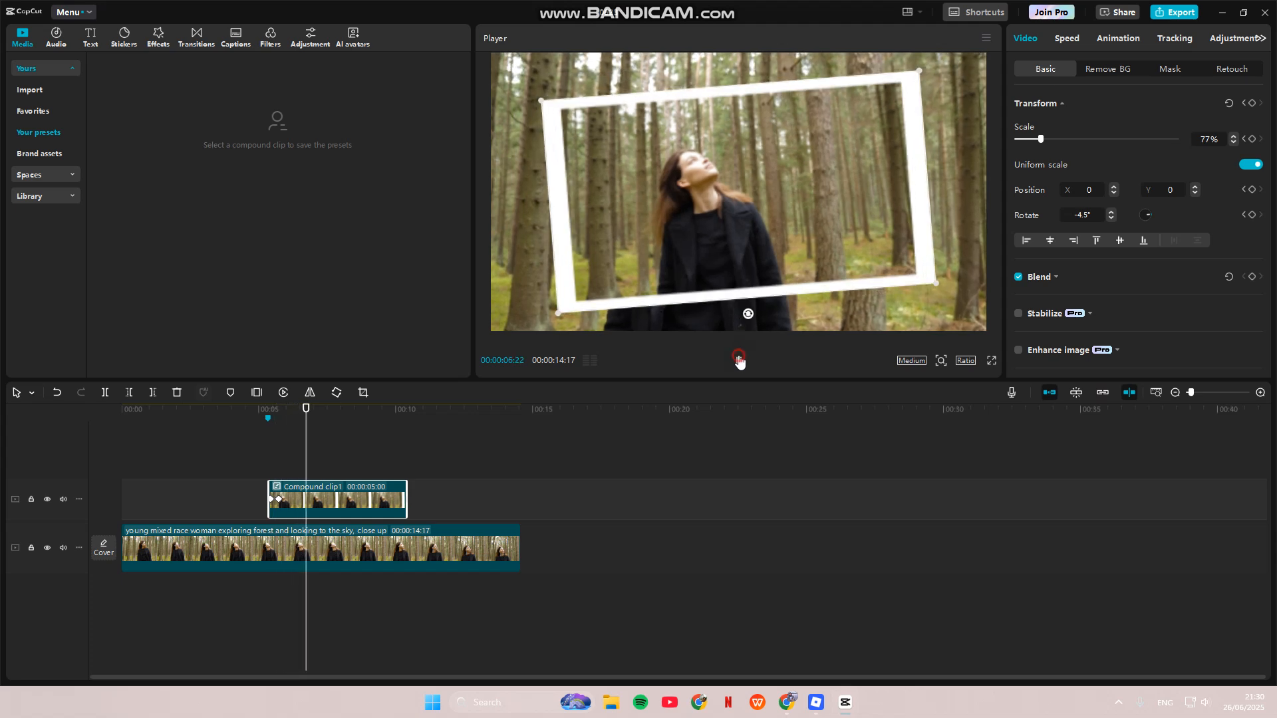
left_click(738, 360)
Step: Search the sound effects for "camera shutter" and add "Camera shutter sound (analog)(808890)" to the timeline at the 00:00:05:10 marker
left_click(277, 418)
left_click(269, 418)
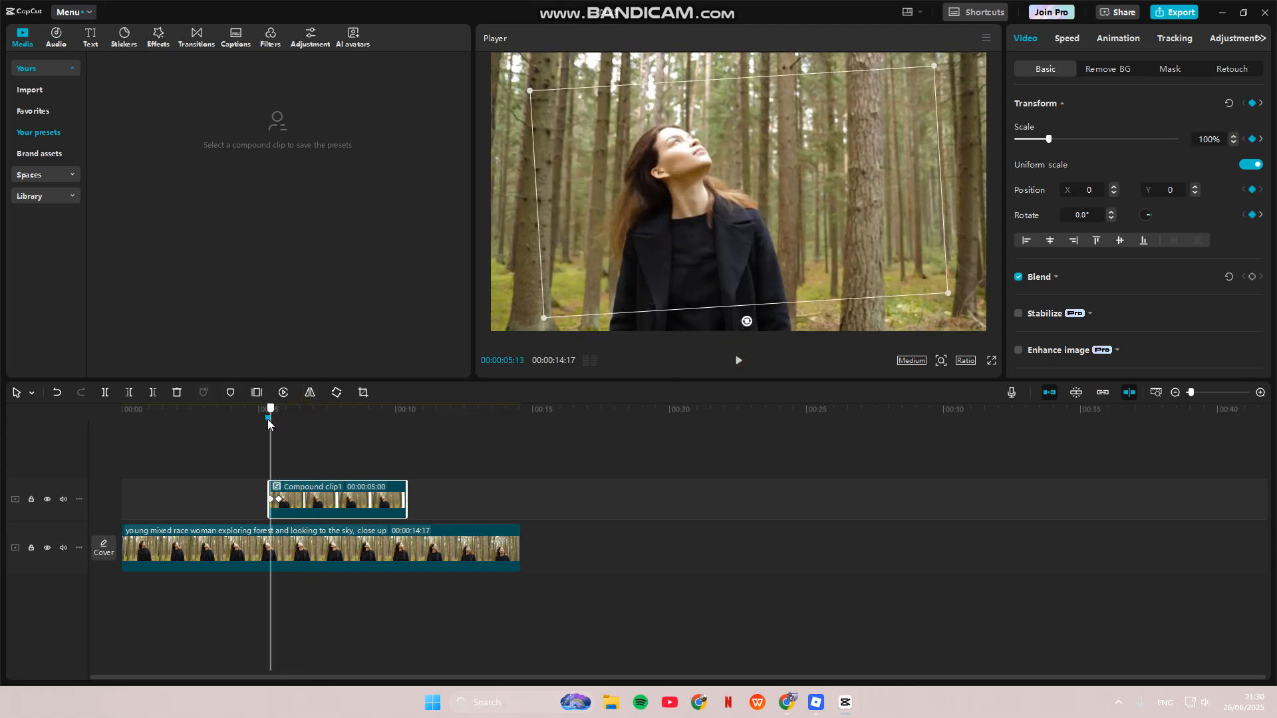
left_click(156, 37)
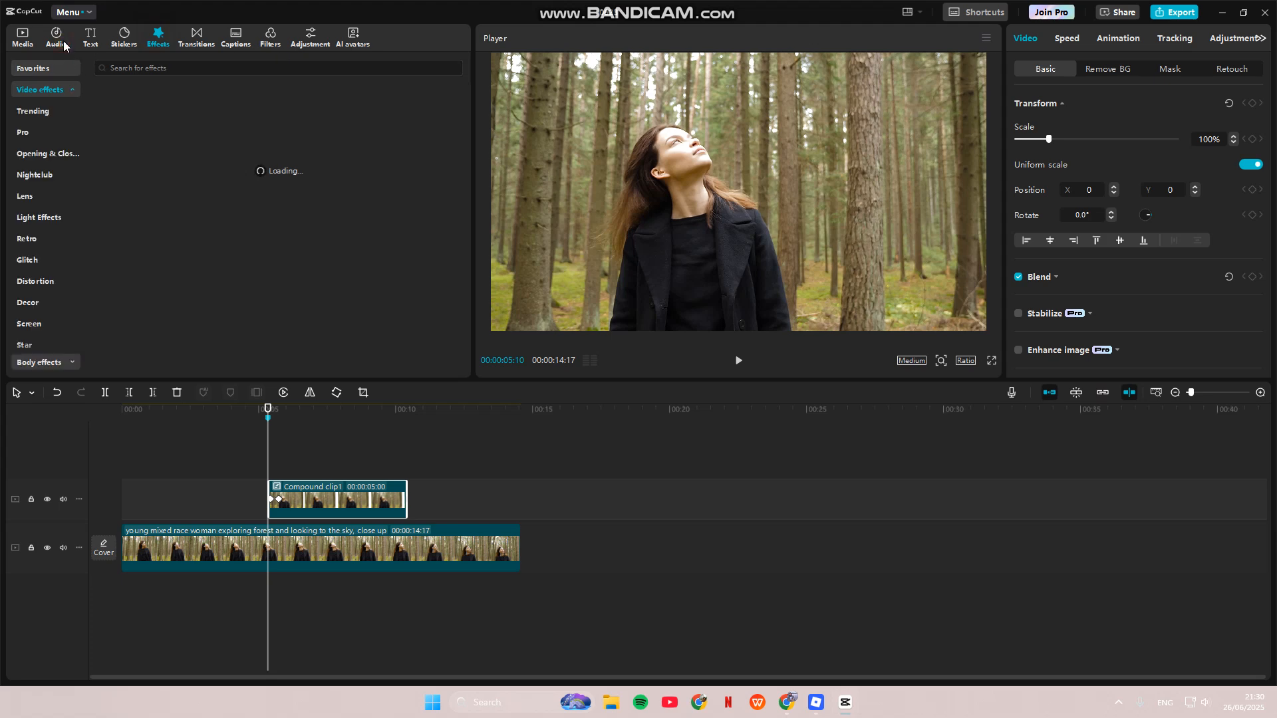
left_click(61, 41)
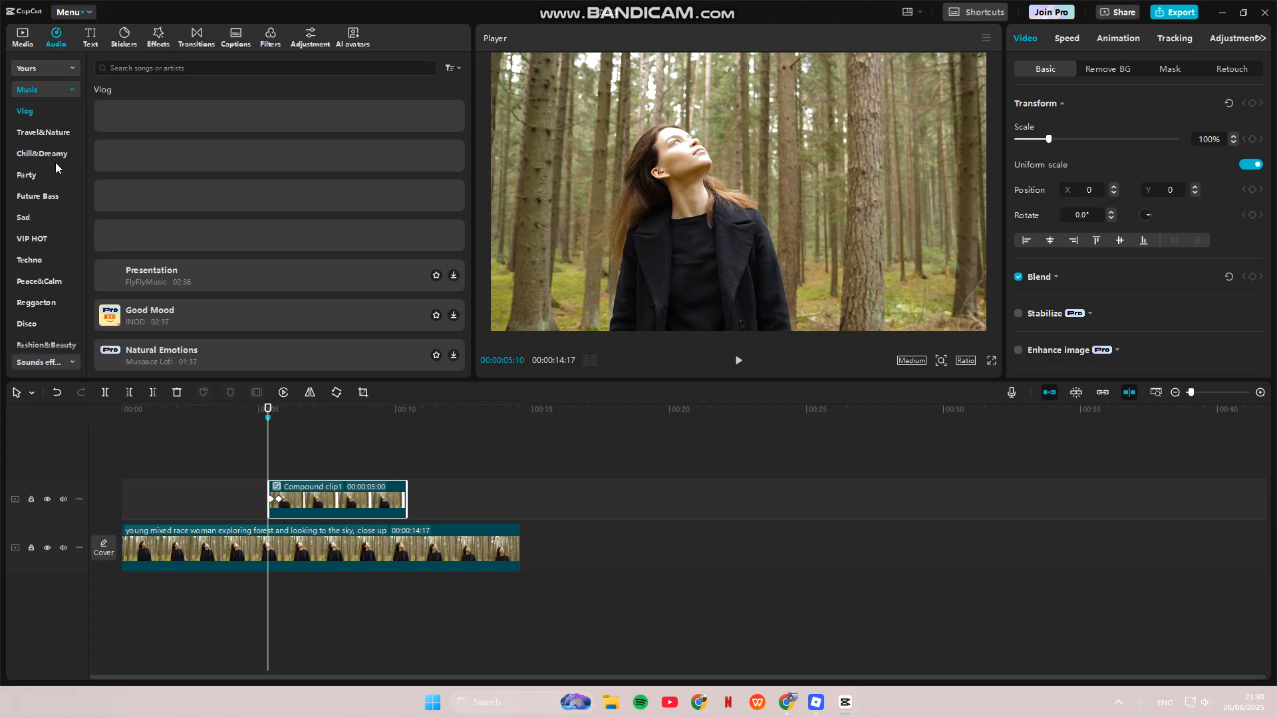
scroll(40, 351, "down", 2)
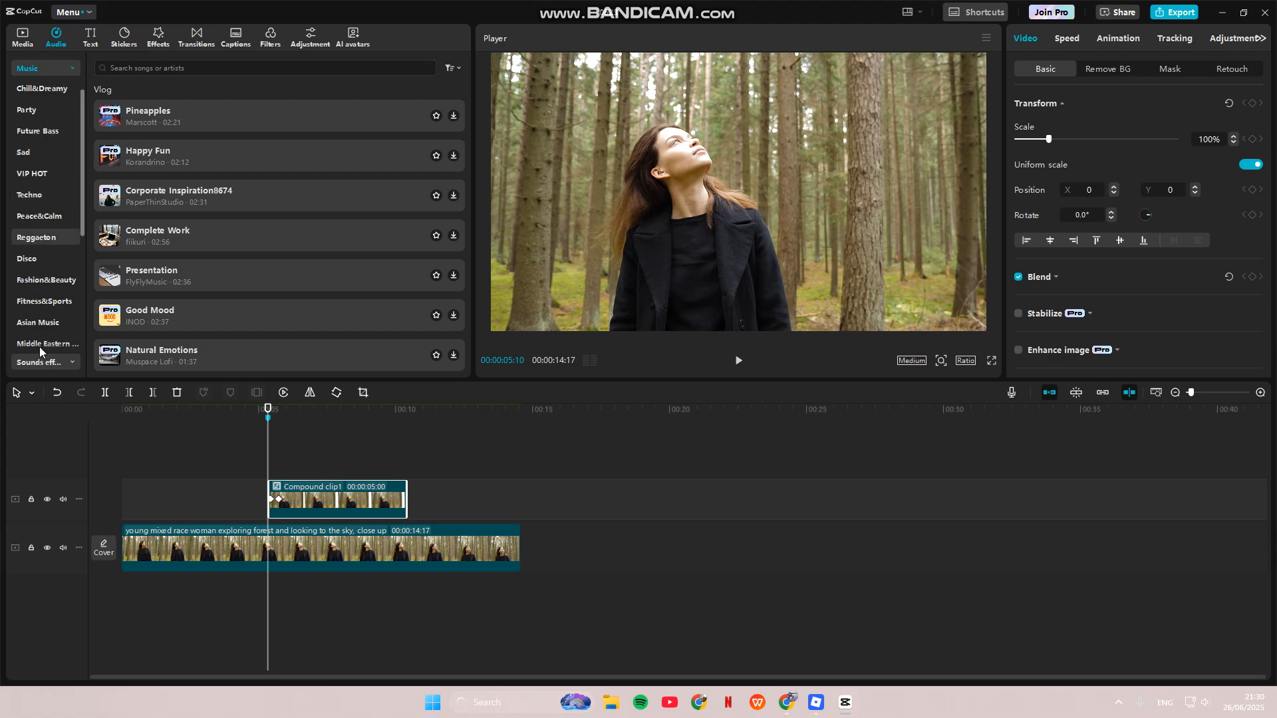
left_click(44, 362)
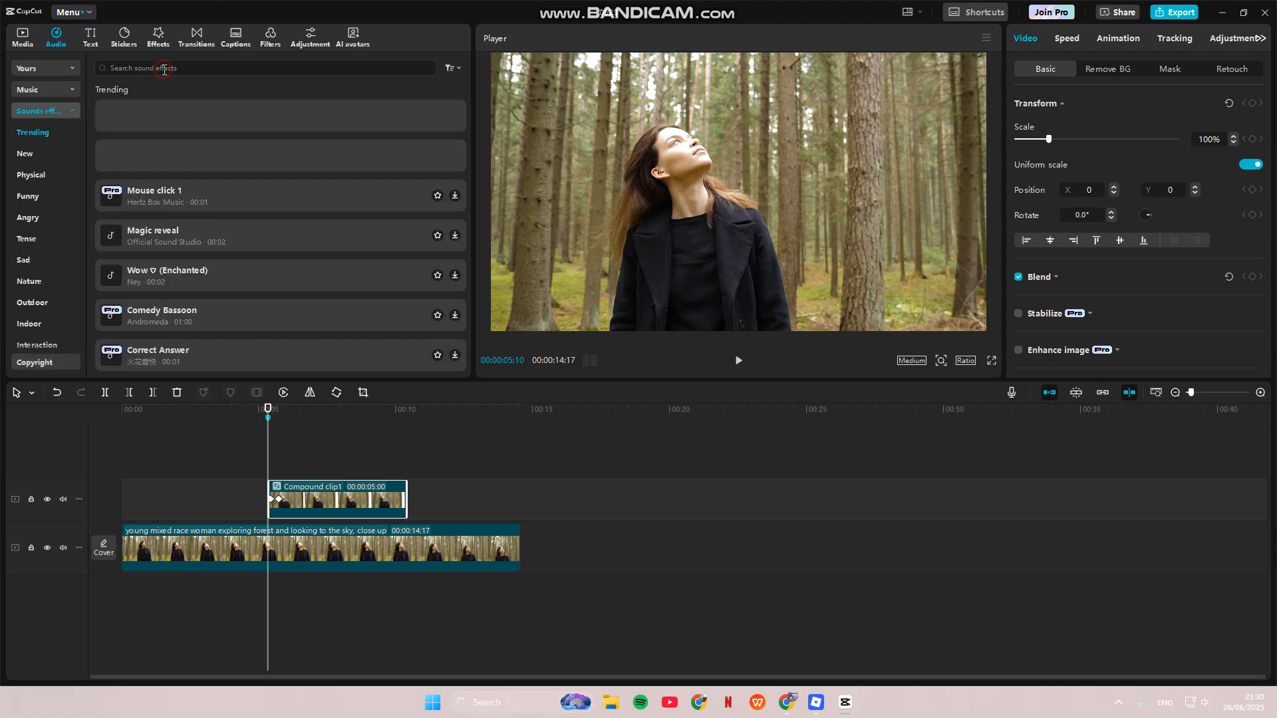
left_click(163, 68)
type("ca")
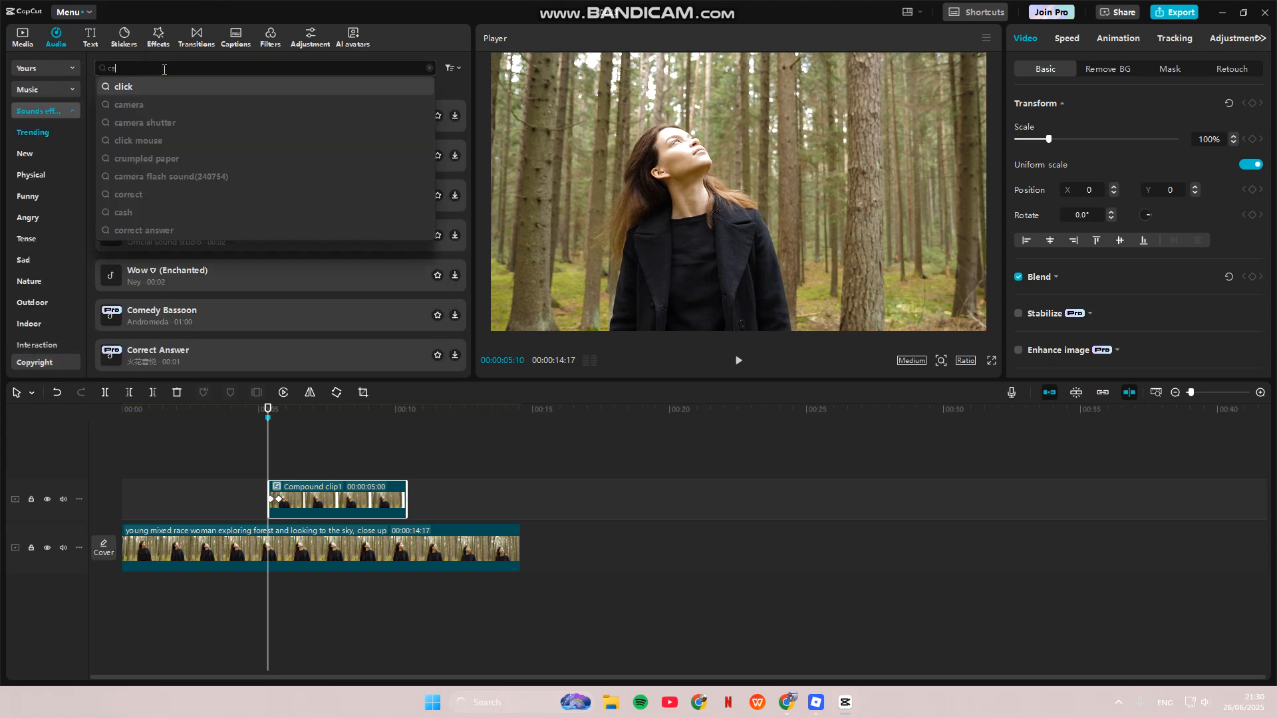
type("mera shutter")
left_click(165, 82)
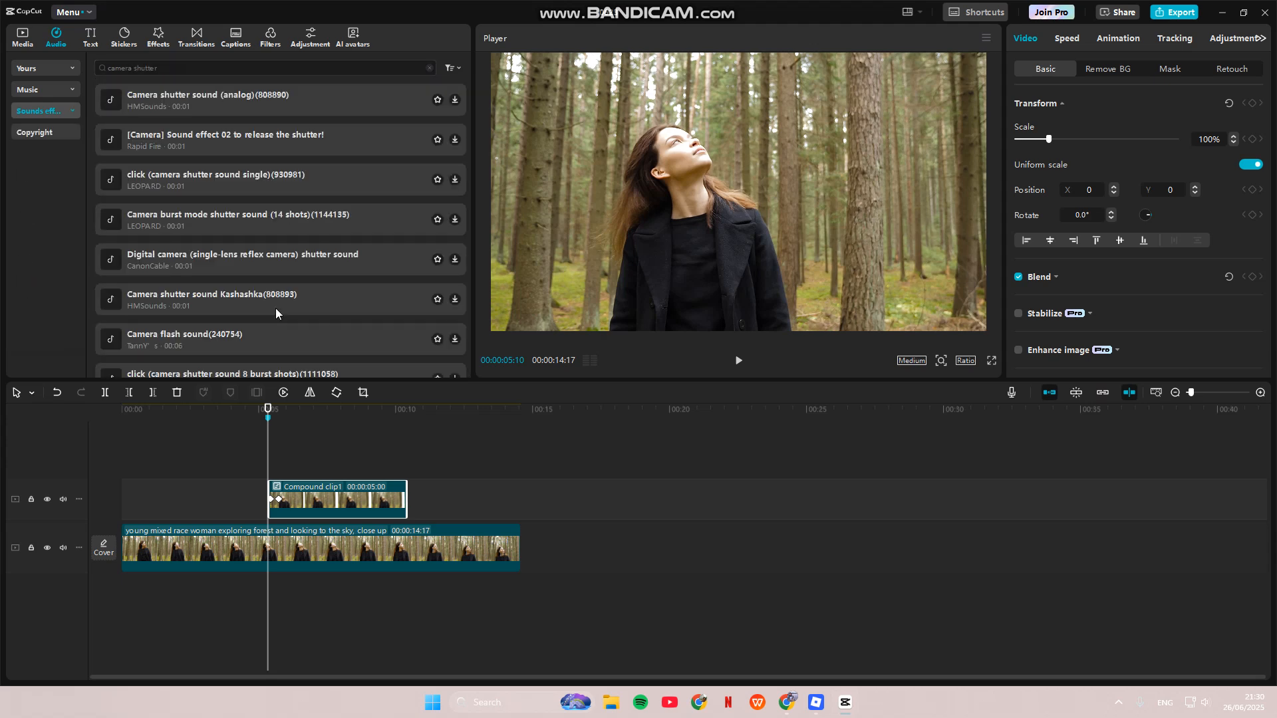
left_click(387, 93)
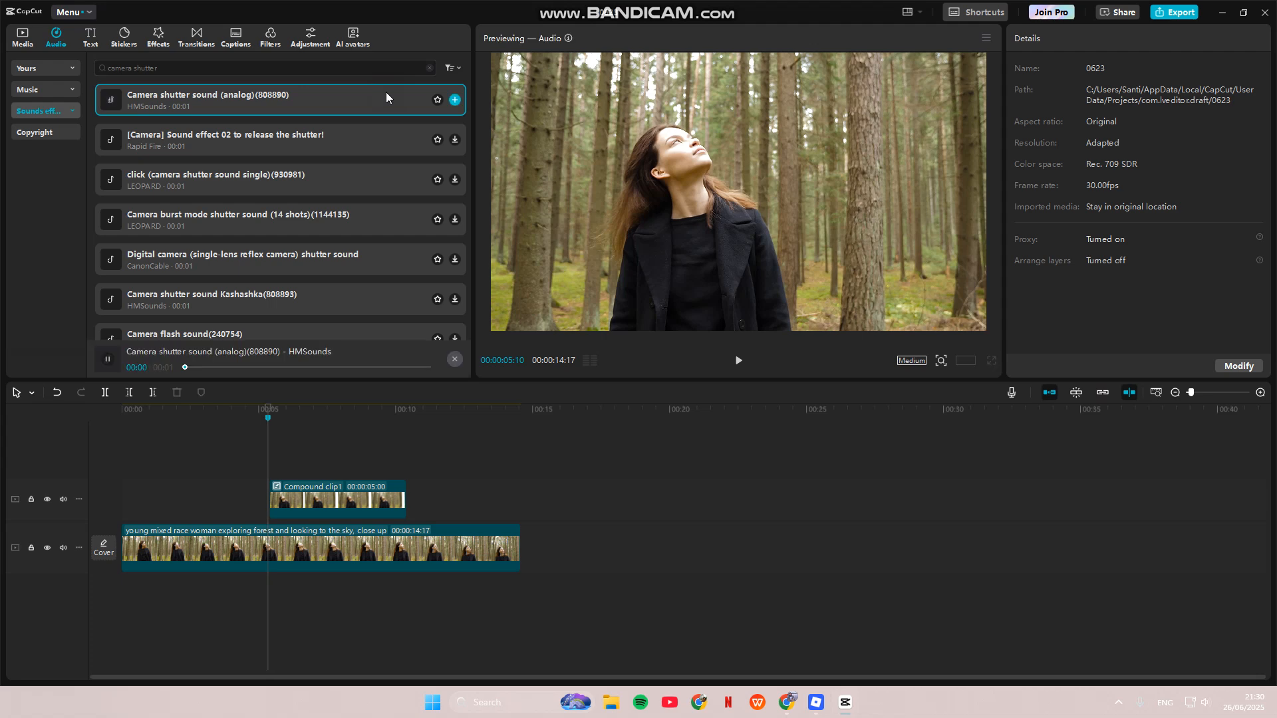
left_click(454, 100)
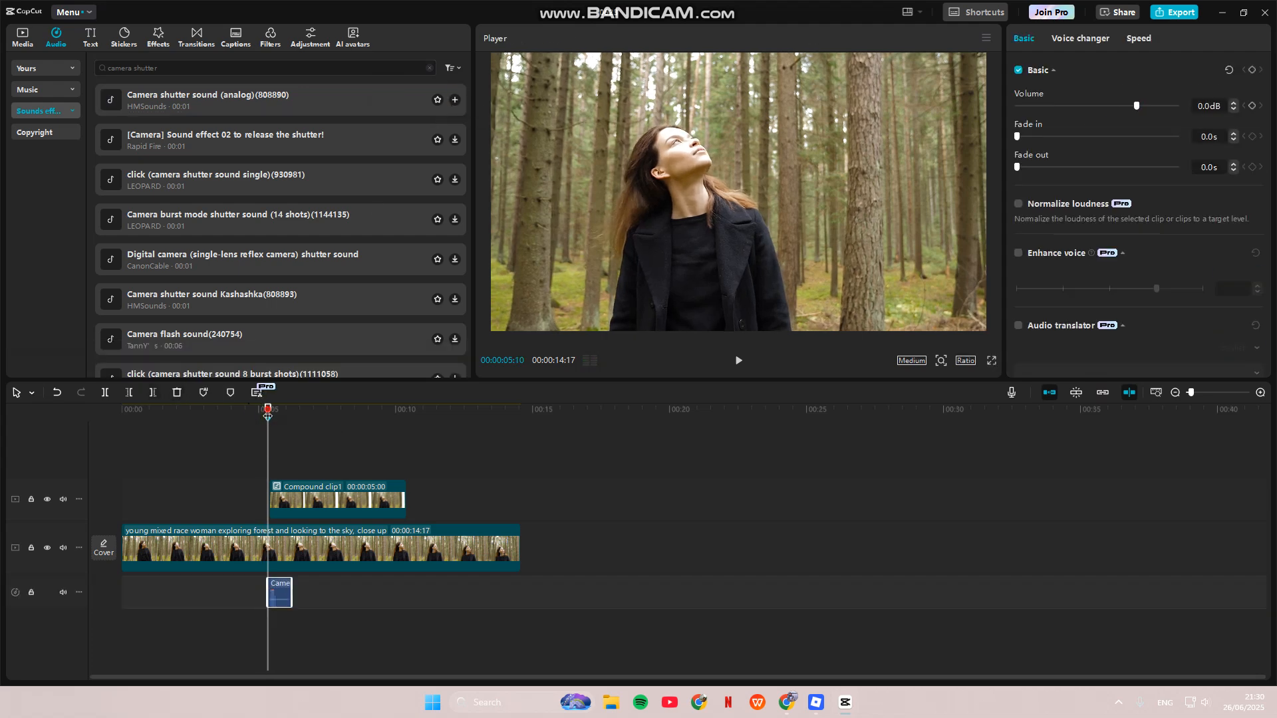
Step: Play back the section around the 00:00:05:10 marker several times to check the shutter sound against the freeze-frame animation
left_click_drag(267, 408, 196, 409)
left_click(738, 361)
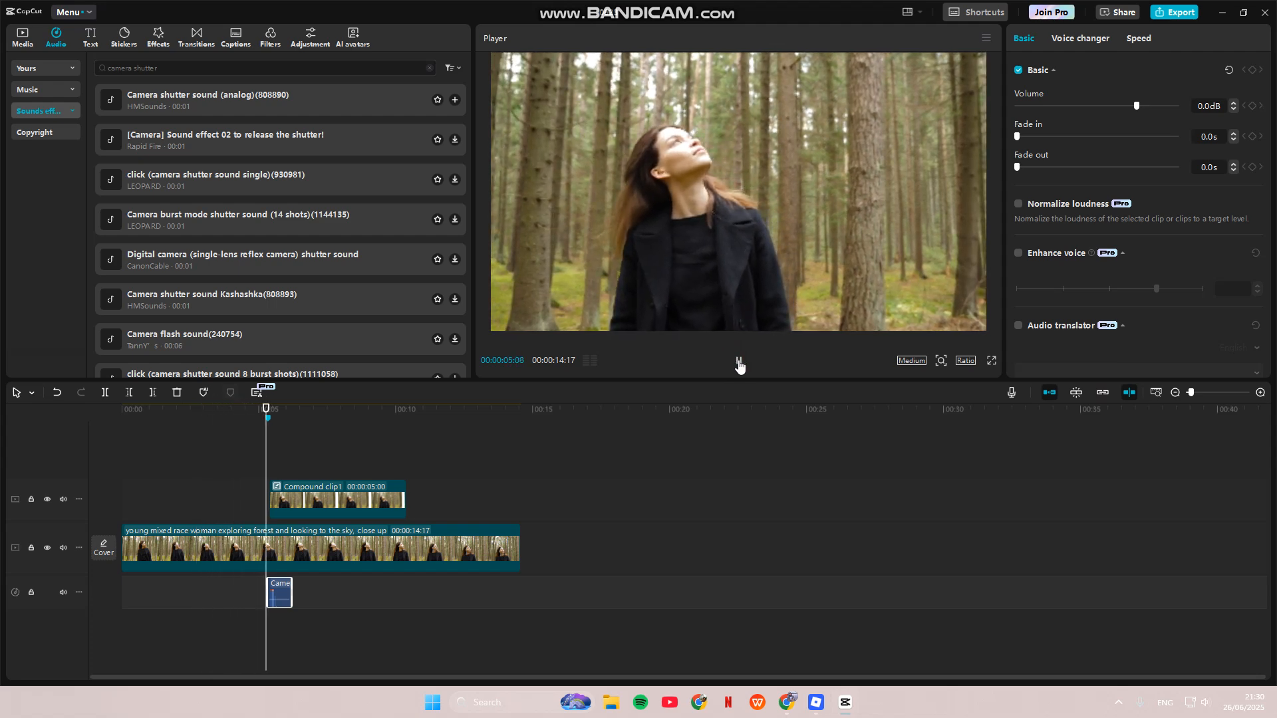
left_click(738, 365)
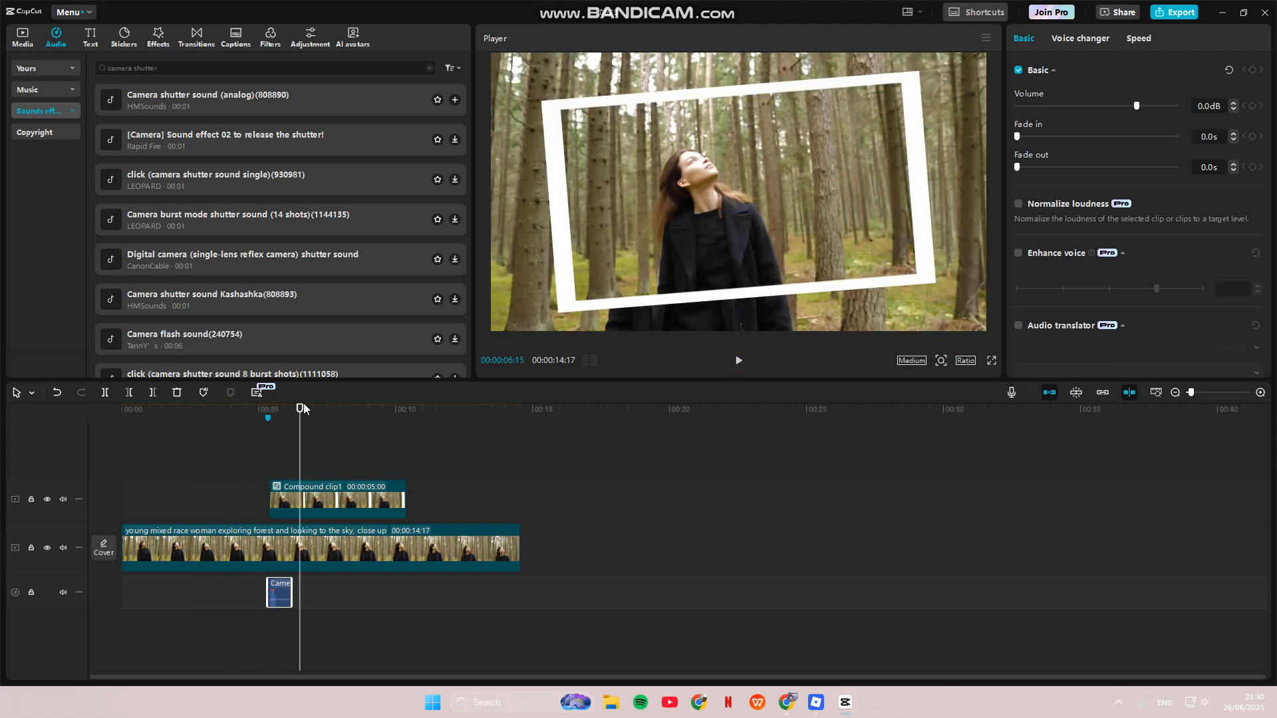
left_click_drag(299, 411, 255, 414)
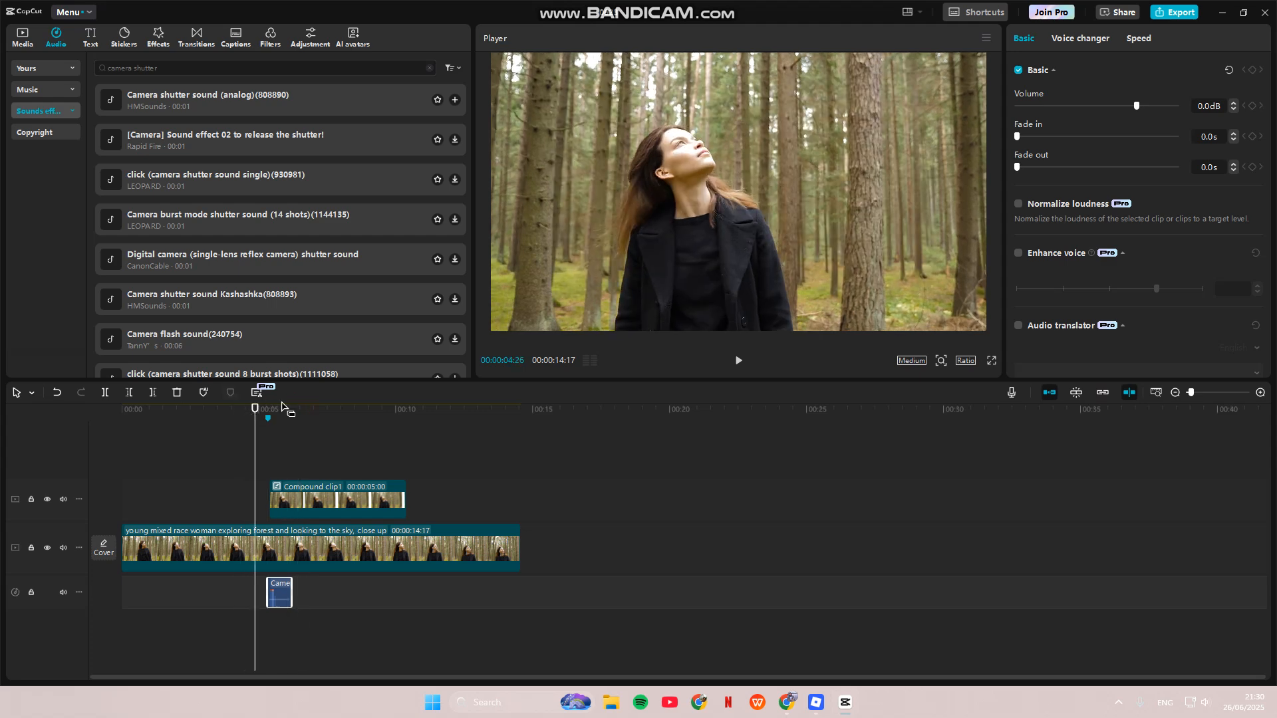
left_click(739, 366)
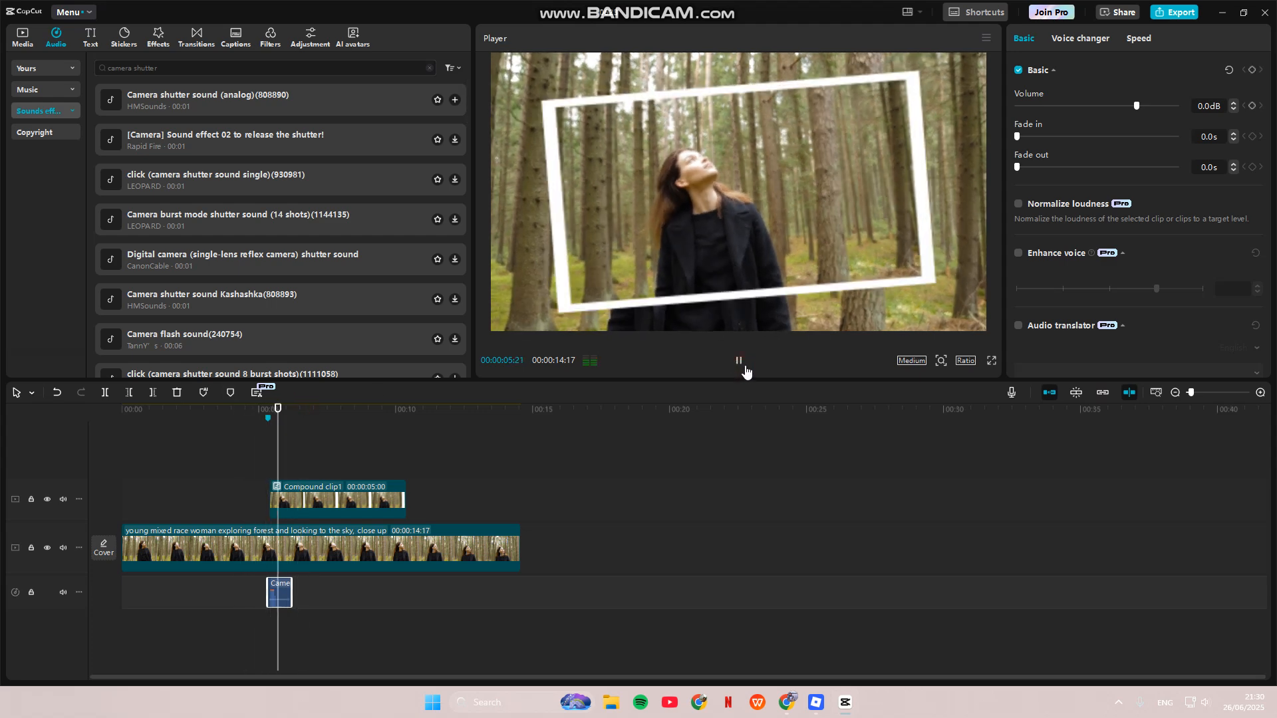
left_click(742, 363)
left_click_drag(302, 410, 236, 412)
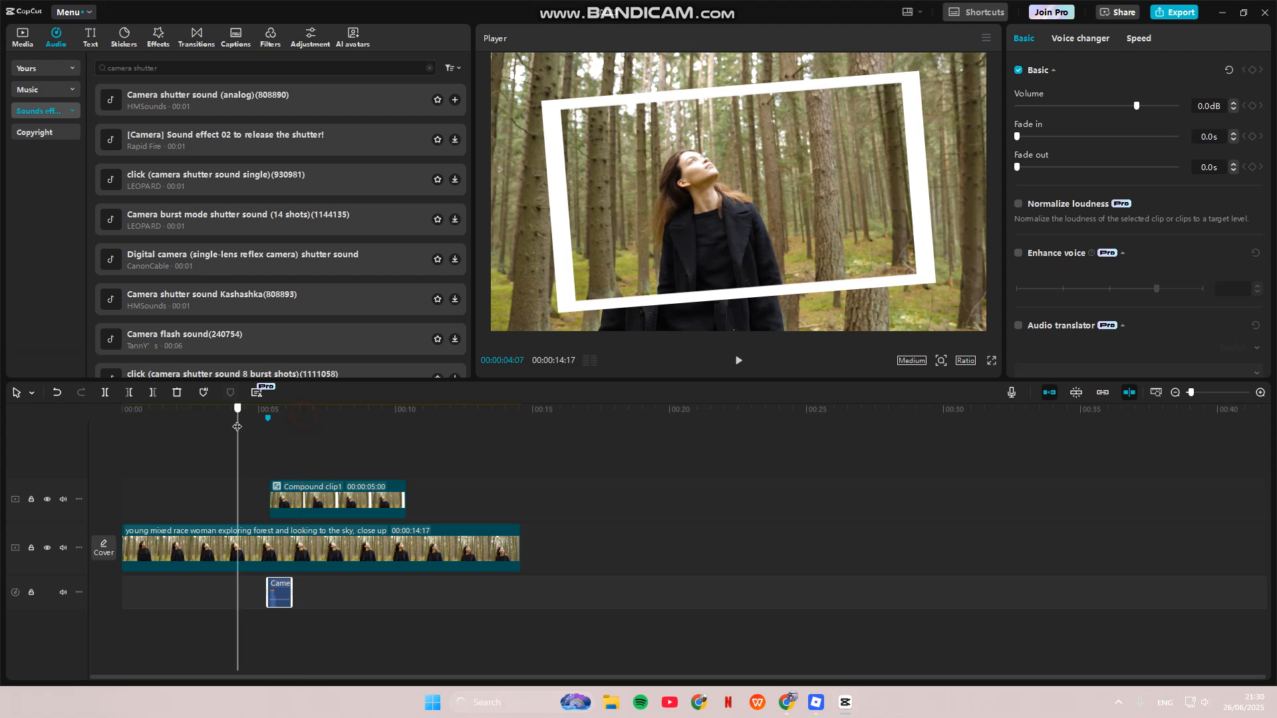
left_click(739, 364)
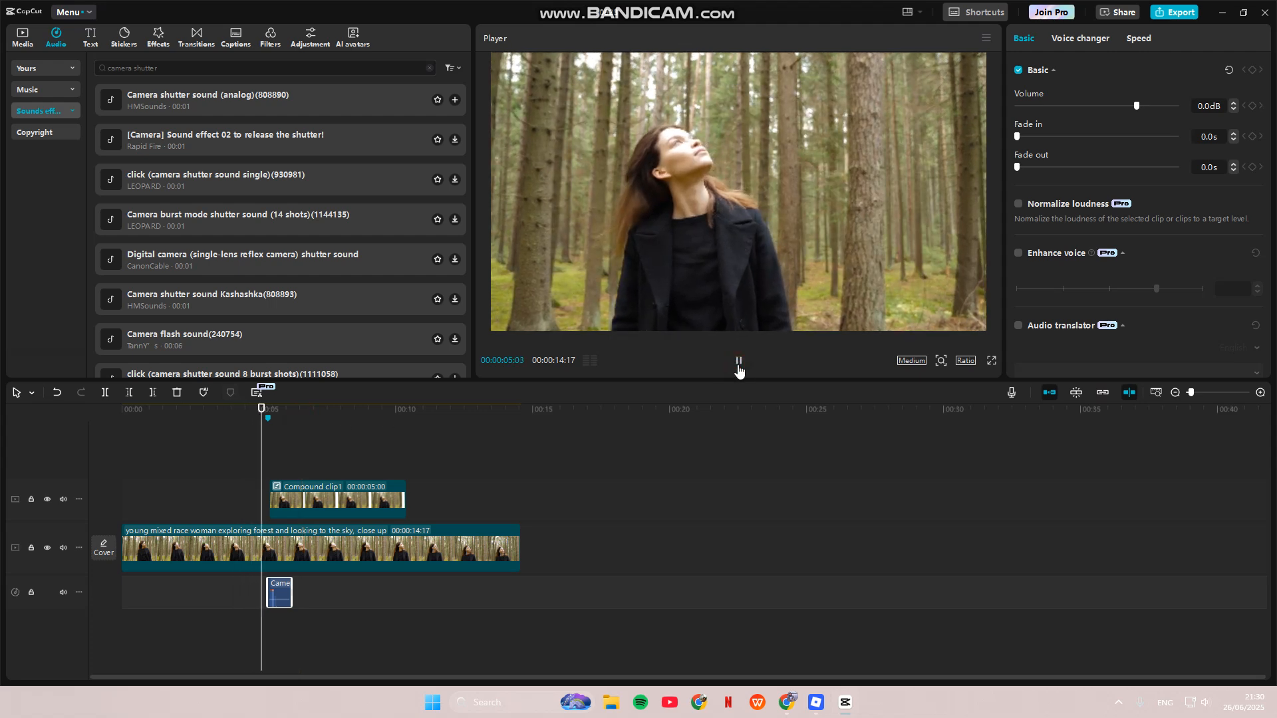
left_click(738, 365)
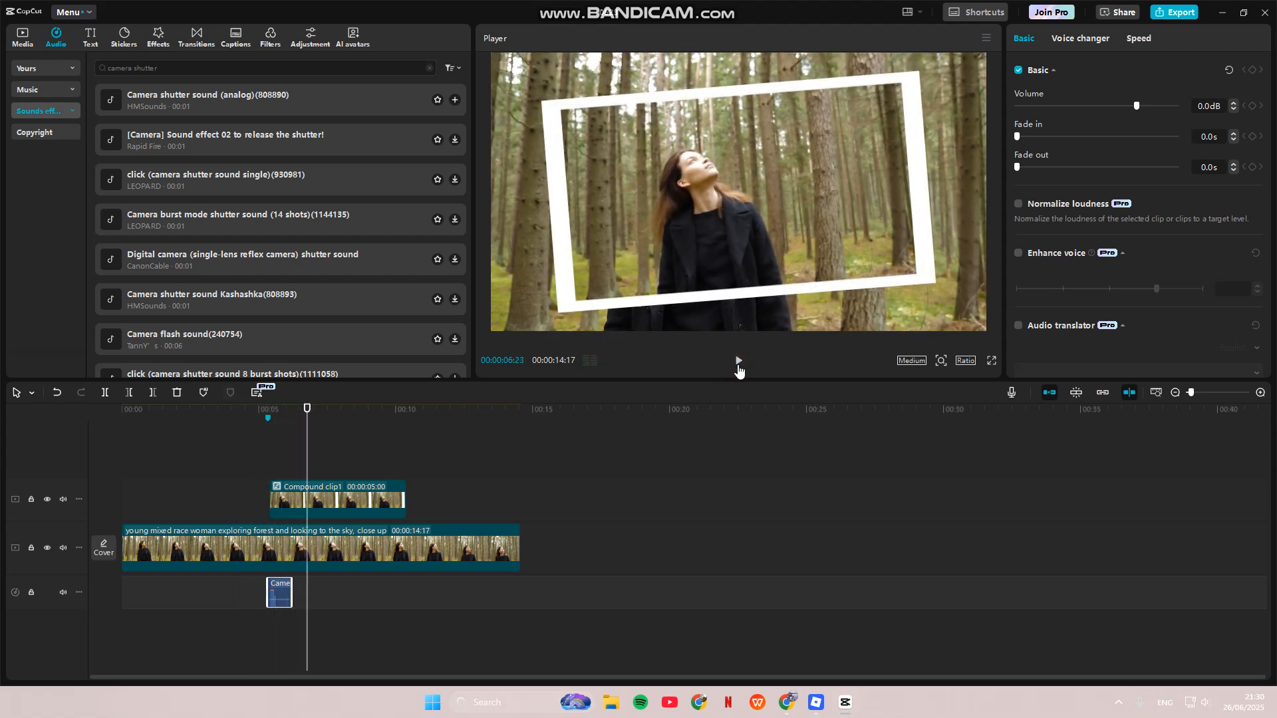